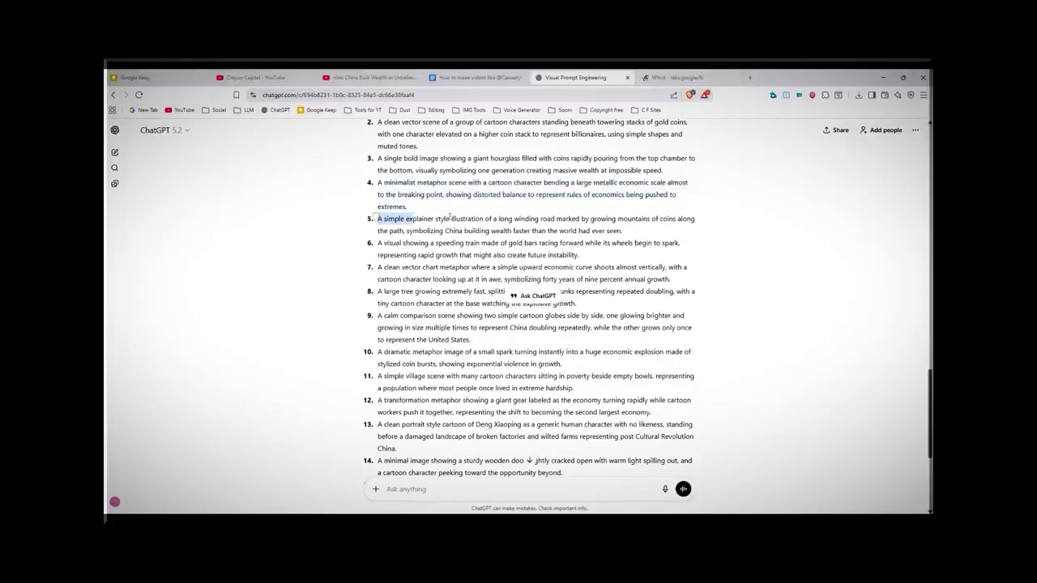
{"action": "left_click_drag", "start_coordinate": [450, 217], "coordinate": [622, 231]}
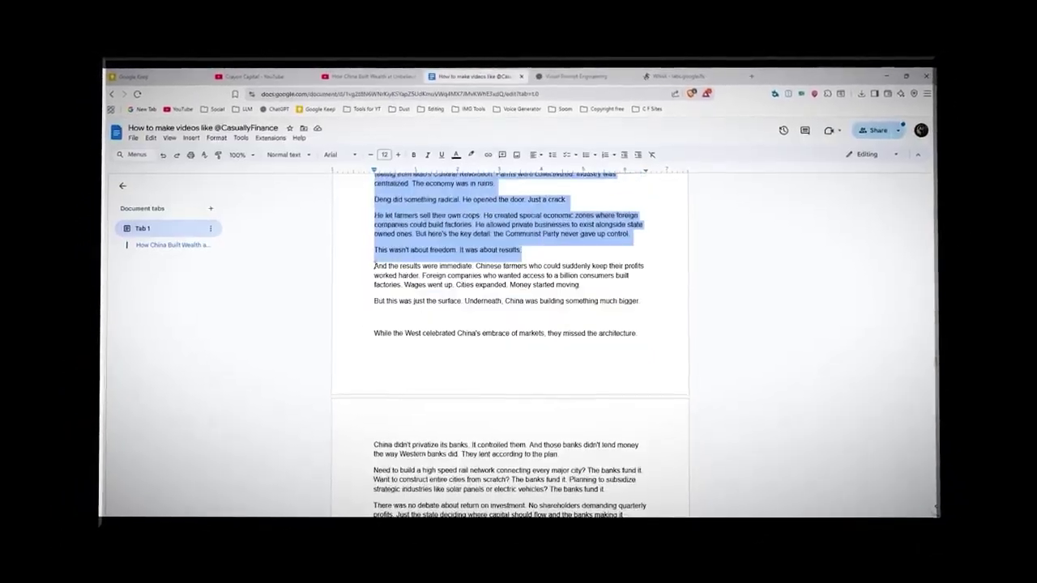
{"action": "scroll", "coordinate": [511, 340], "scroll_direction": "down", "scroll_amount": 5}
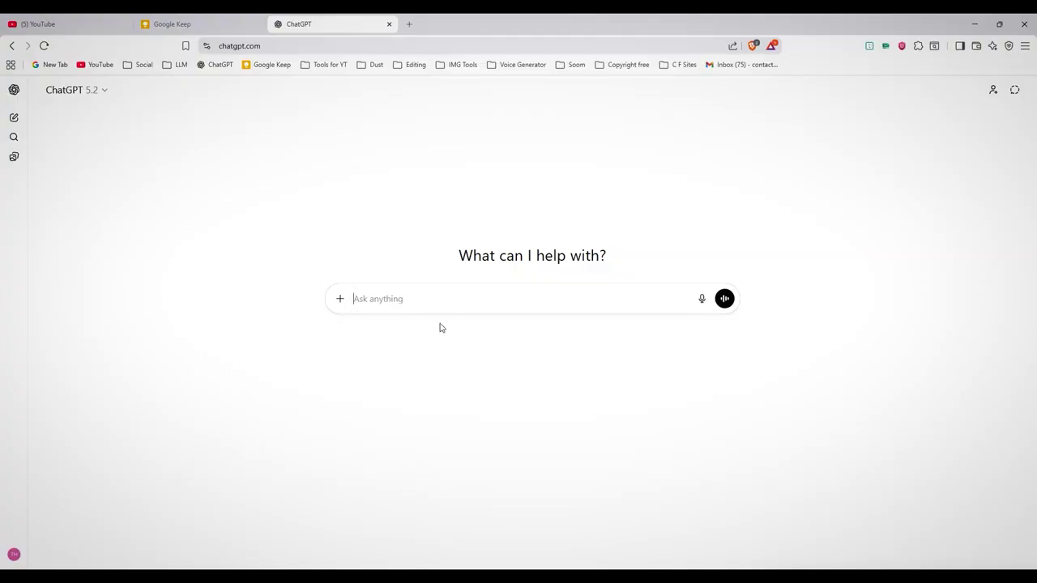
Ask for an 8-minute finance video script about "how rich people convert black money into white money", returning only the script.
{"action": "type", "text": "nt to make a "}
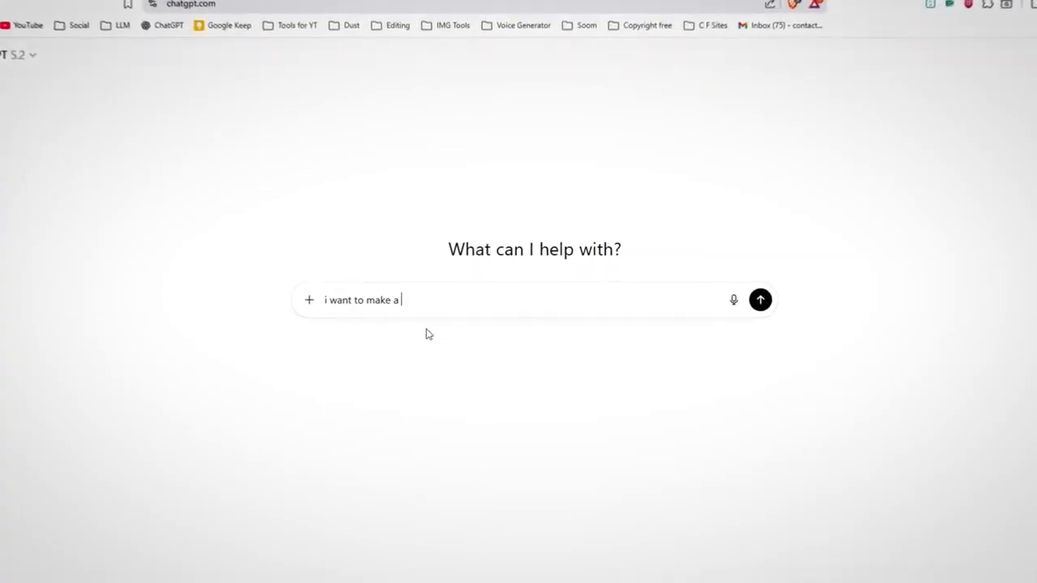
{"action": "type", "text": "finance video about \"Mone"}
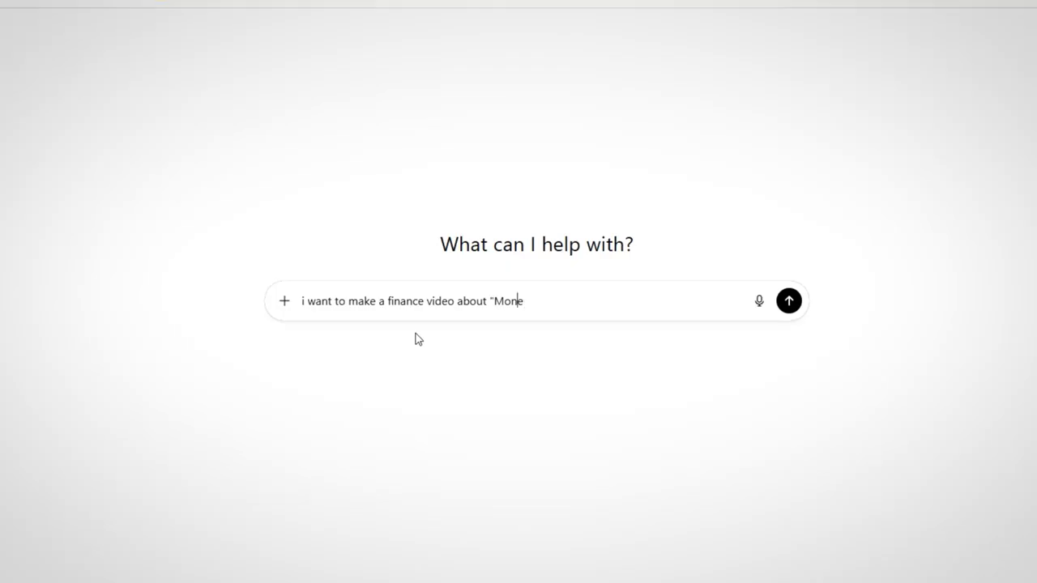
{"action": "type", "text": "people convert black money in"}
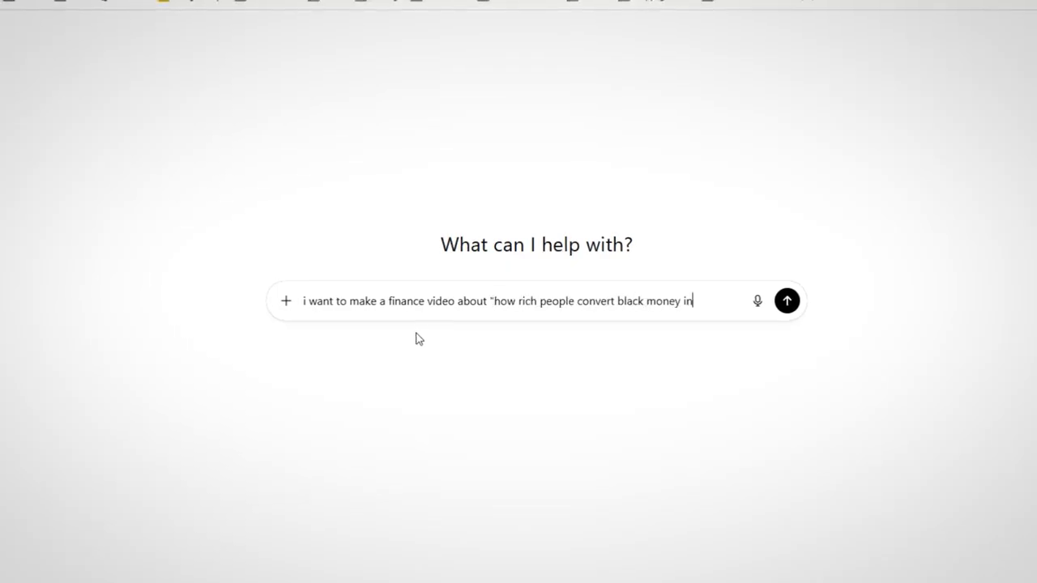
{"action": "type", "text": "to white money\" video length will be 8 minute, now your task is to generate a"}
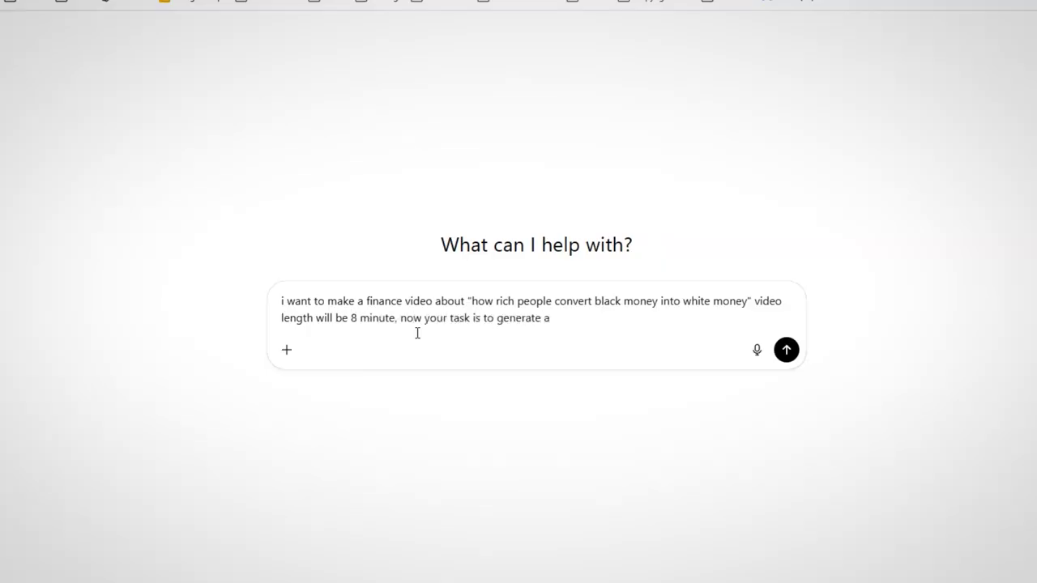
{"action": "key", "text": "BackSpace"}
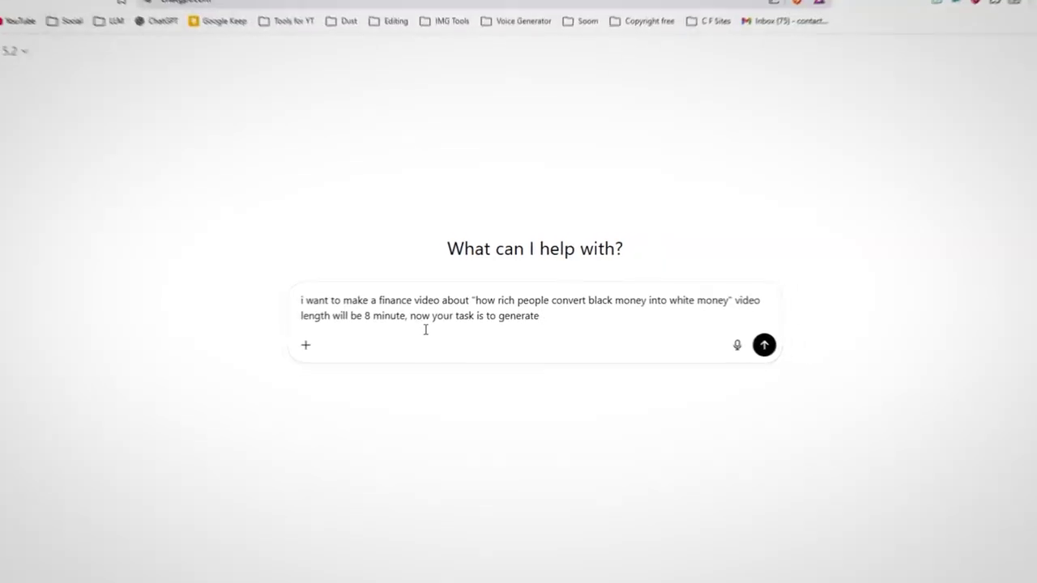
{"action": "type", "text": "script for my video"}
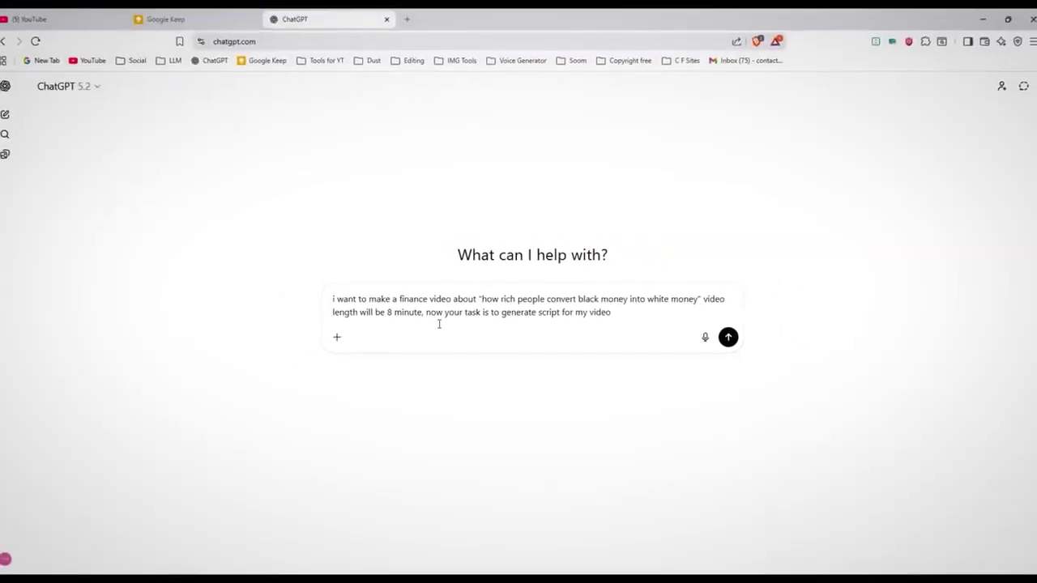
{"action": "type", "text": " return with only script"}
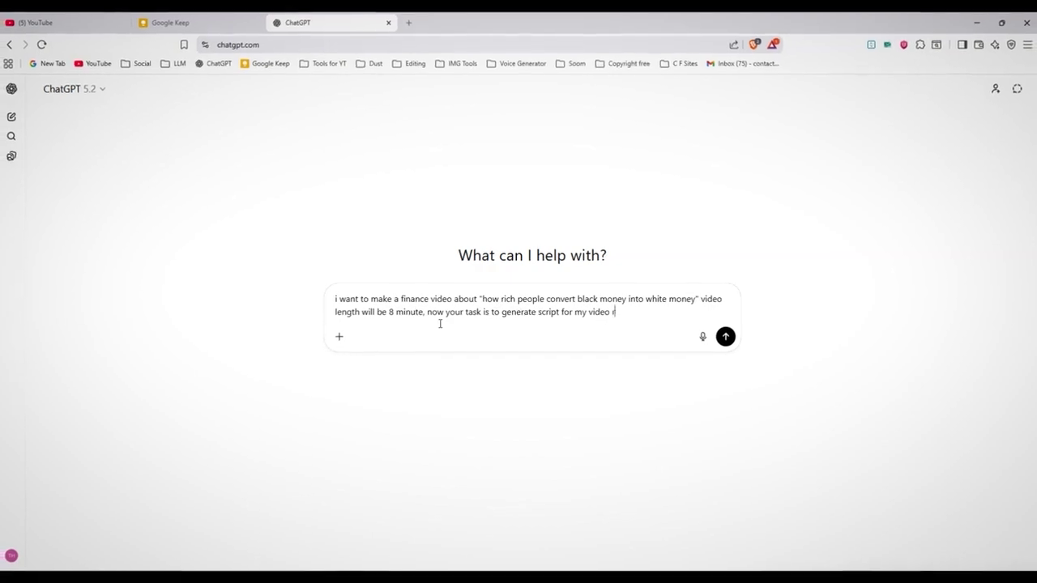
{"action": "key", "text": "Return"}
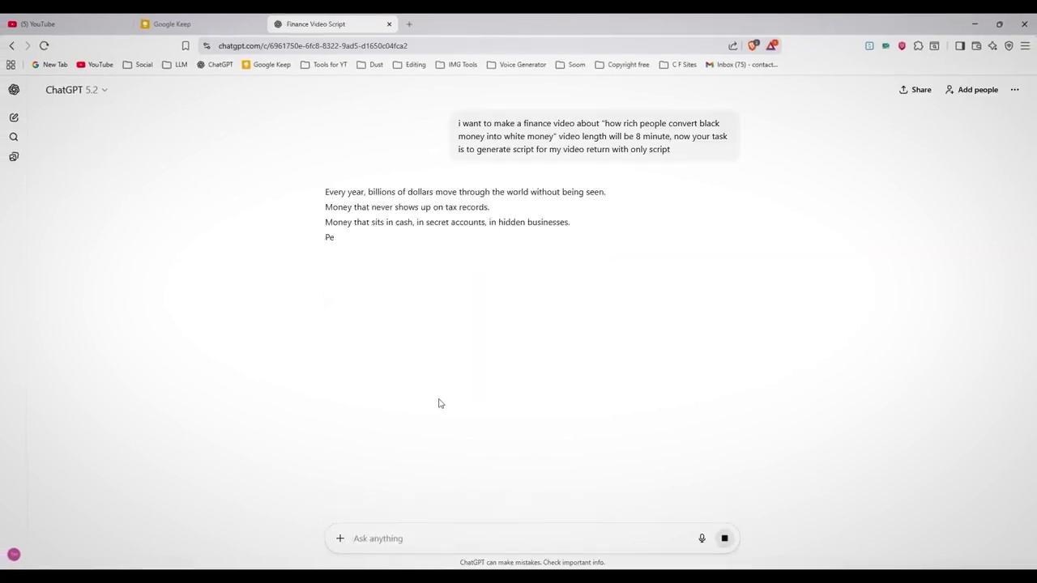
Read through the generated video script from its opening lines to the closing sentence.
{"action": "left_click_drag", "start_coordinate": [322, 192], "coordinate": [620, 192]}
{"action": "left_click", "coordinate": [308, 202]}
{"action": "scroll", "coordinate": [265, 311], "scroll_direction": "down", "scroll_amount": 3}
{"action": "scroll", "coordinate": [265, 310], "scroll_direction": "down", "scroll_amount": 9}
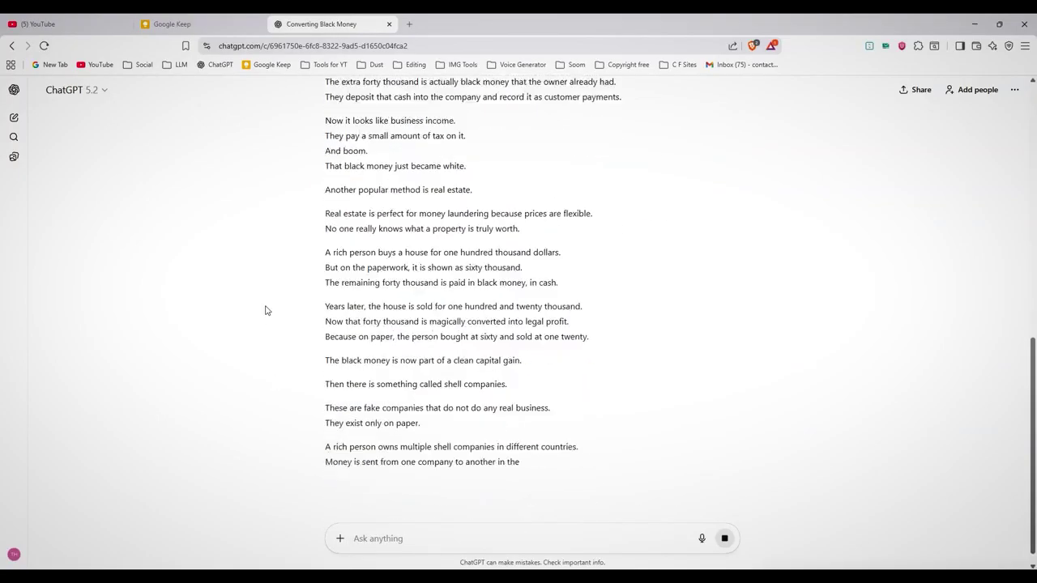
{"action": "scroll", "coordinate": [265, 311], "scroll_direction": "down", "scroll_amount": 5}
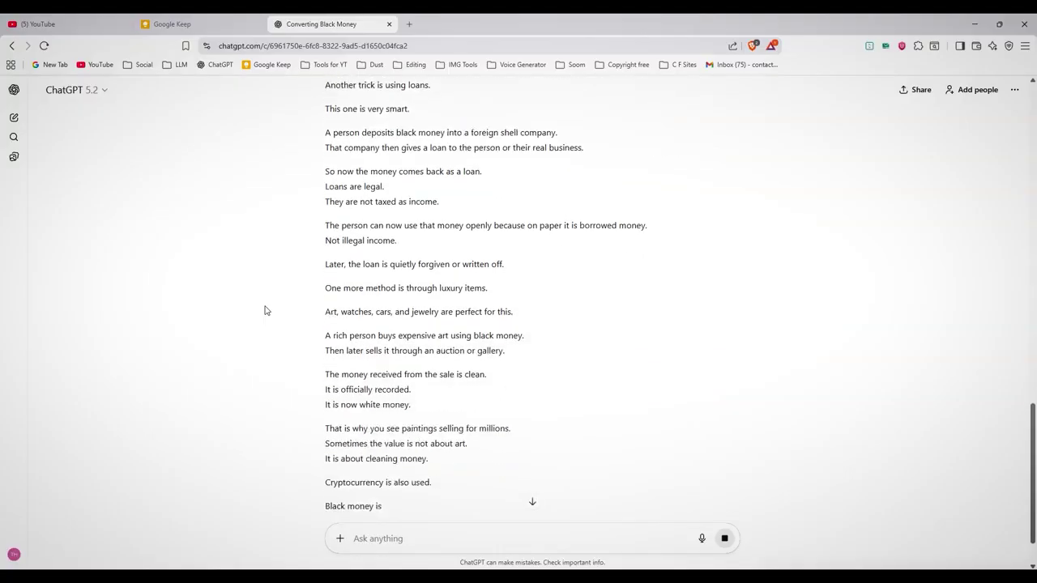
{"action": "scroll", "coordinate": [264, 310], "scroll_direction": "down", "scroll_amount": 3}
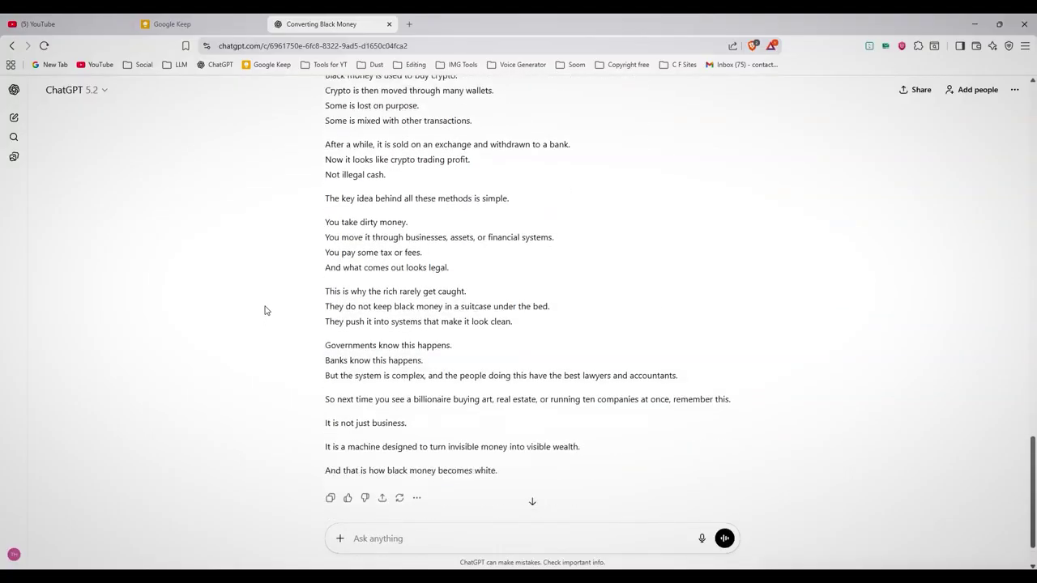
{"action": "left_click_drag", "start_coordinate": [514, 419], "coordinate": [325, 418]}
{"action": "left_click", "coordinate": [390, 397]}
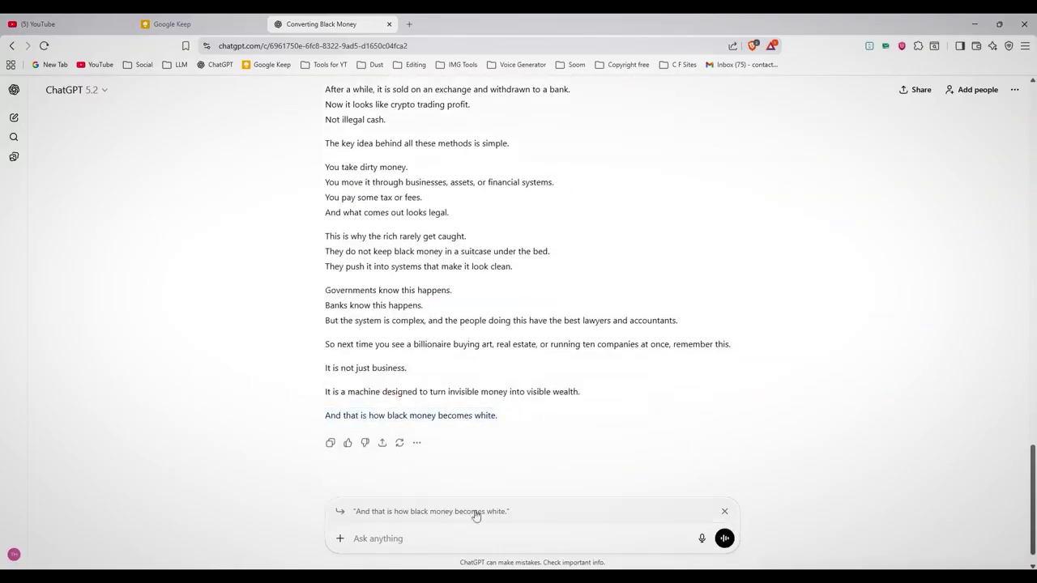
{"action": "left_click", "coordinate": [722, 513]}
{"action": "left_click_drag", "start_coordinate": [496, 419], "coordinate": [325, 290]}
Request a detailed cartoon-style image prompt for every sentence of the script, understandable to a 10 year old.
{"action": "type", "text": "Good Script, Now write "}
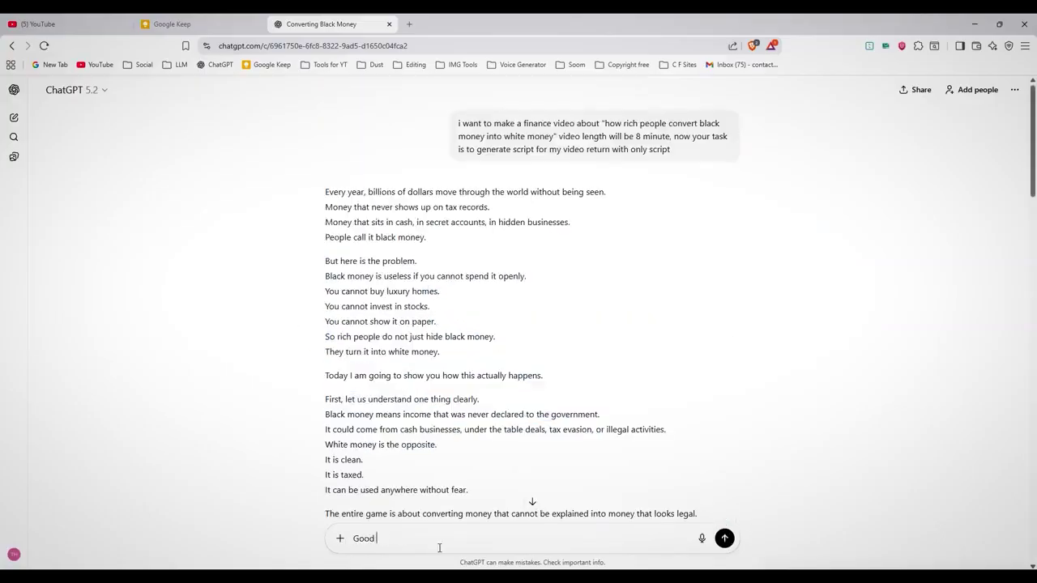
{"action": "type", "text": "image prompt for every sentence, each prompt should have its own d"}
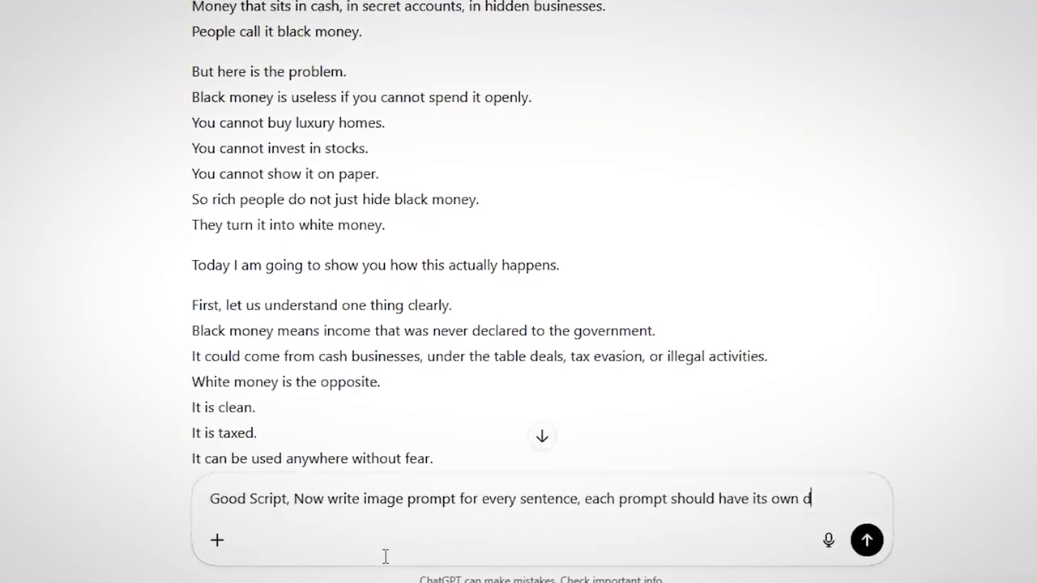
{"action": "type", "text": "etail, i want cartoon style images soo "}
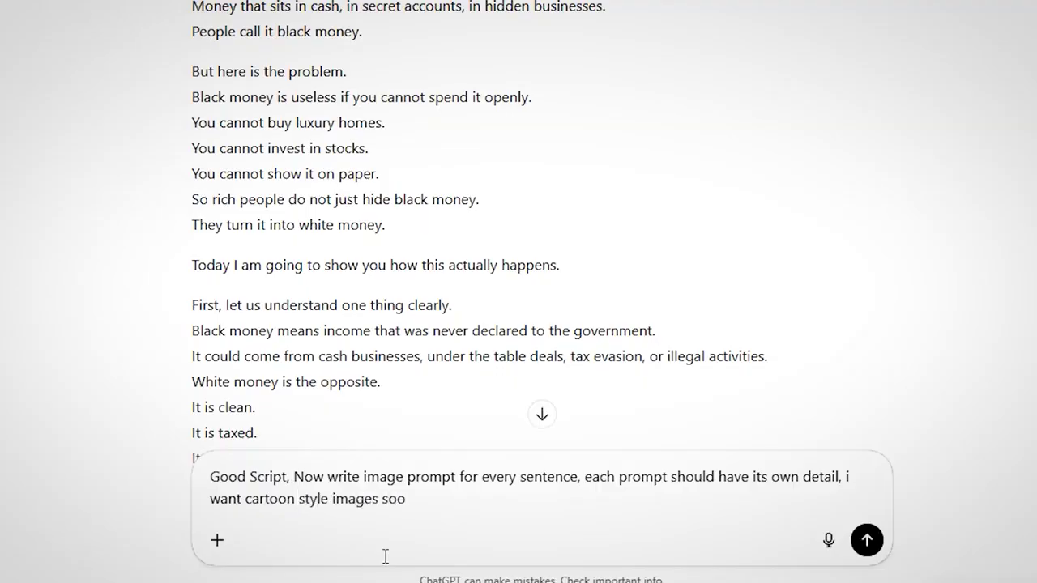
{"action": "type", "text": "that a 10 year old can understand understood? now return with image prompts"}
{"action": "key", "text": "Return"}
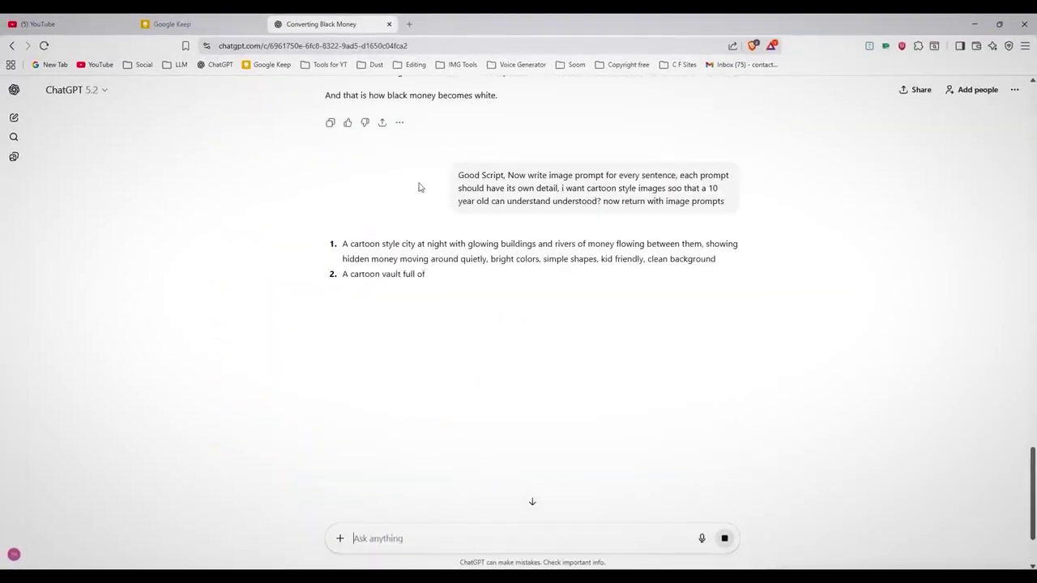
Copy the first generated image prompt, describing a cartoon style city at night with rivers of money.
{"action": "left_click_drag", "start_coordinate": [419, 187], "coordinate": [817, 197]}
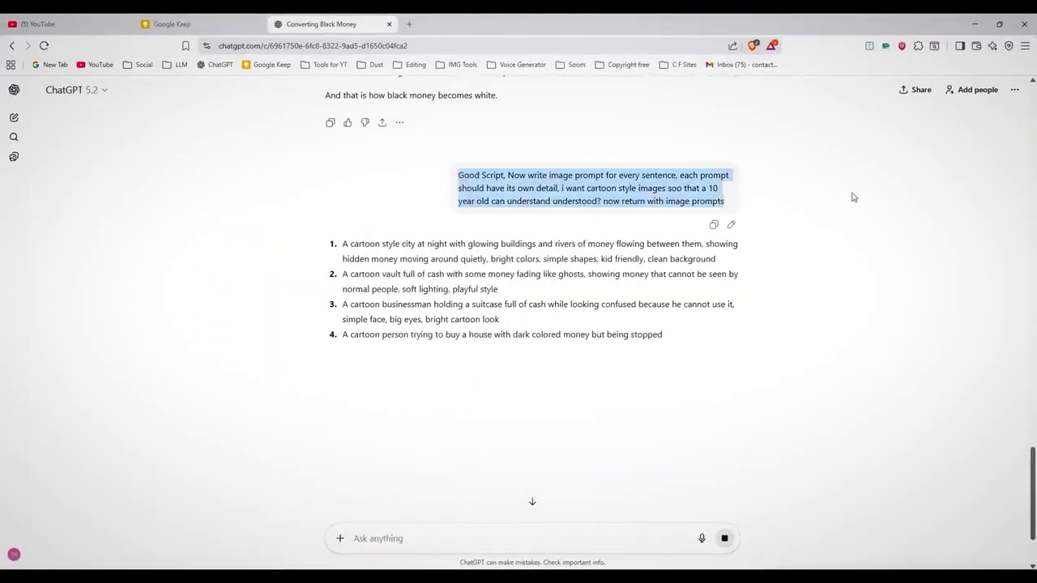
{"action": "scroll", "coordinate": [497, 363], "scroll_direction": "down", "scroll_amount": 3}
{"action": "left_click_drag", "start_coordinate": [341, 129], "coordinate": [785, 159]}
{"action": "key", "text": "ctrl+c"}
{"action": "left_click", "coordinate": [766, 154]}
Review the remaining image prompts in the reply through to the final cartoon scene.
{"action": "scroll", "coordinate": [690, 348], "scroll_direction": "down", "scroll_amount": 3}
{"action": "scroll", "coordinate": [687, 346], "scroll_direction": "down", "scroll_amount": 3}
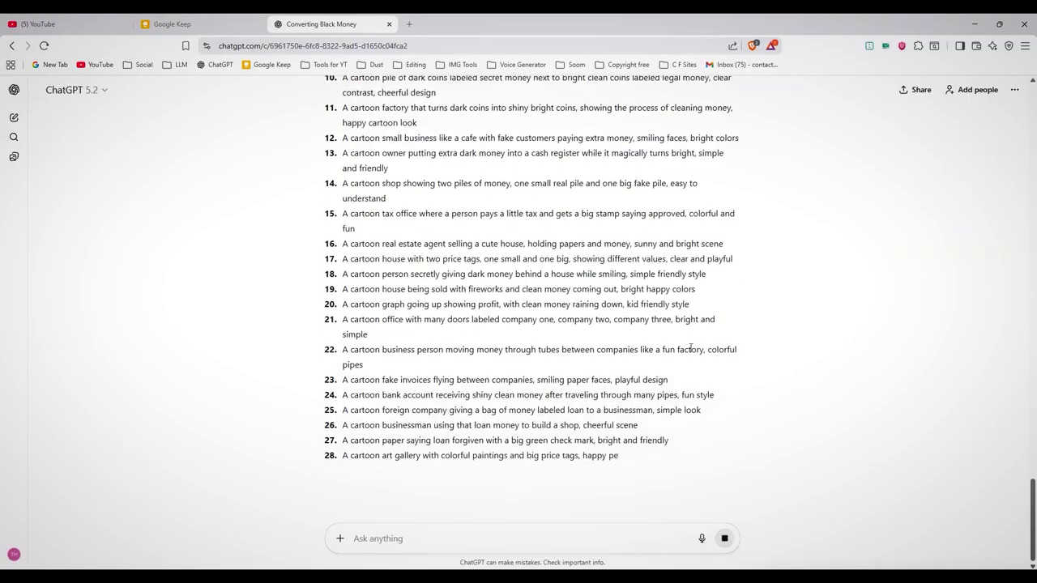
{"action": "scroll", "coordinate": [661, 413], "scroll_direction": "down", "scroll_amount": 2}
{"action": "left_click_drag", "start_coordinate": [761, 438], "coordinate": [667, 438]}
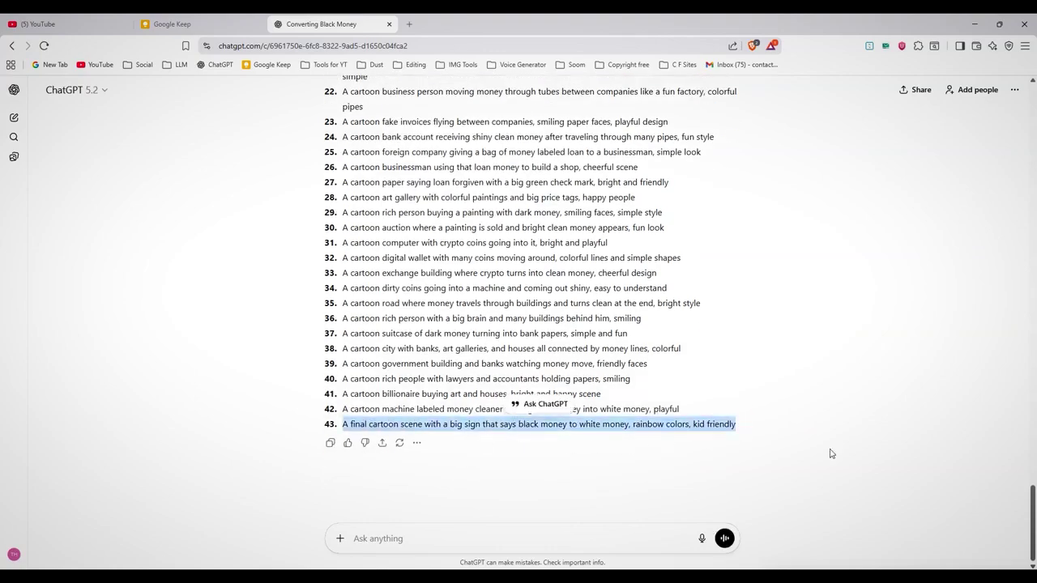
{"action": "left_click", "coordinate": [683, 420]}
{"action": "left_click_drag", "start_coordinate": [340, 412], "coordinate": [675, 411]}
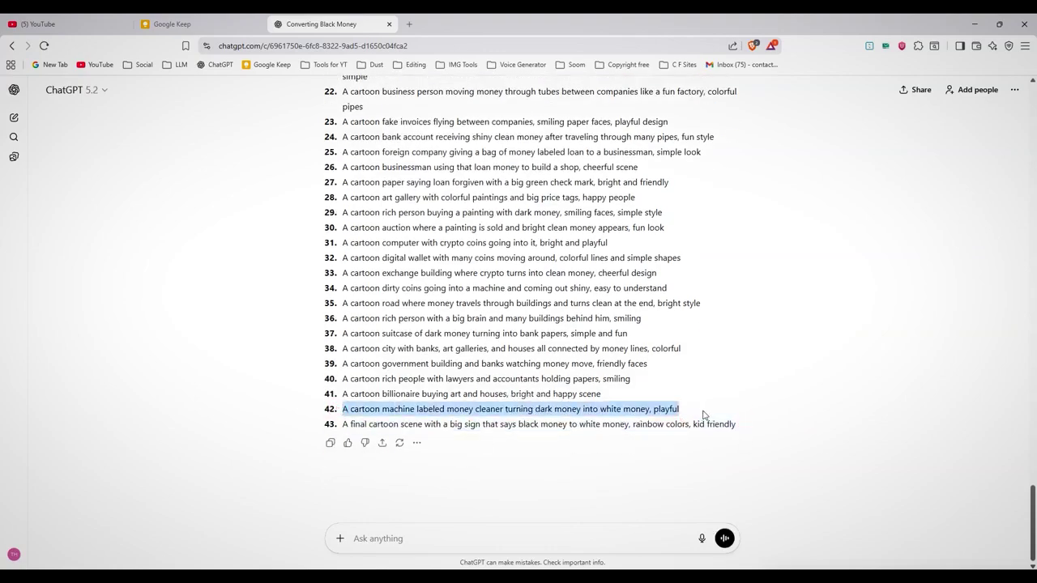
{"action": "scroll", "coordinate": [531, 494], "scroll_direction": "up", "scroll_amount": 3}
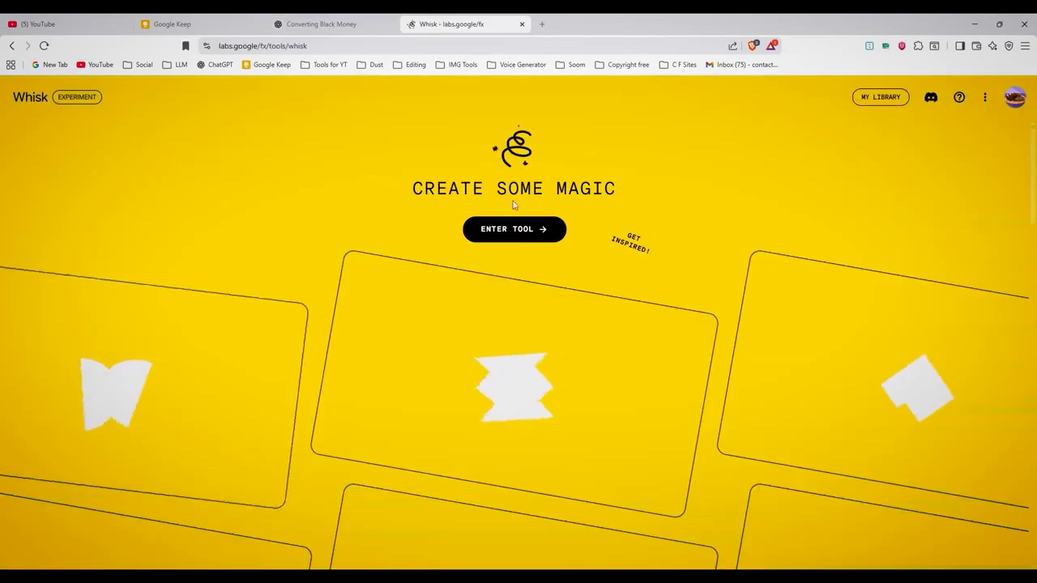
Enter the Whisk image tool and check the account's available AI credits.
{"action": "left_click", "coordinate": [526, 234]}
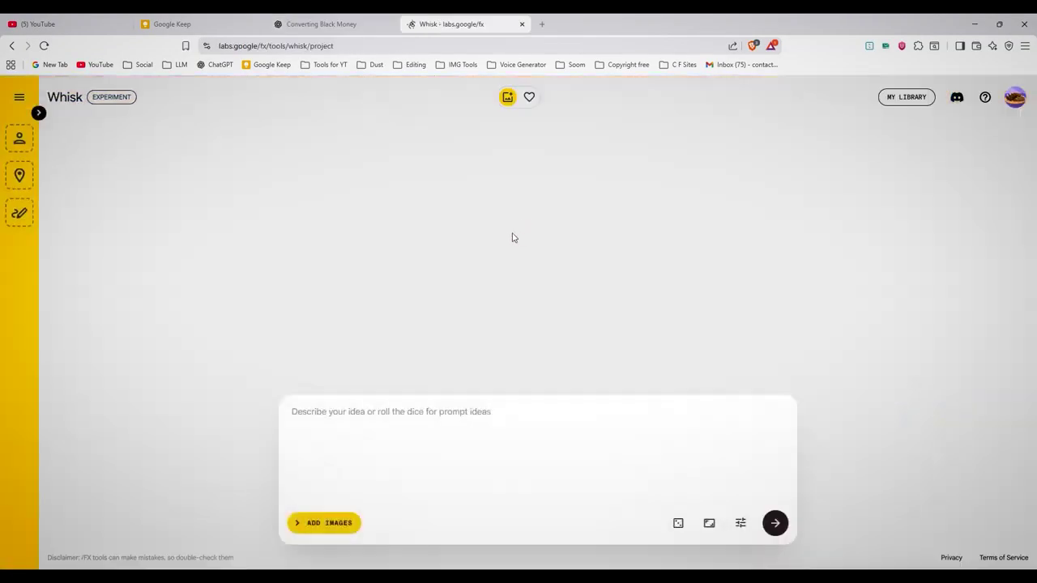
{"action": "left_click", "coordinate": [1015, 98]}
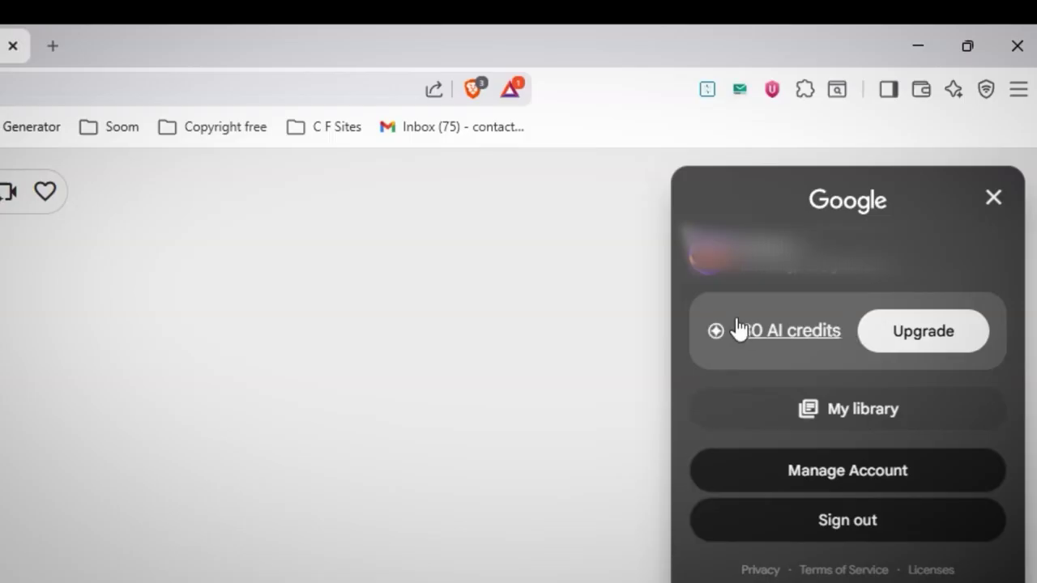
{"action": "left_click", "coordinate": [510, 335]}
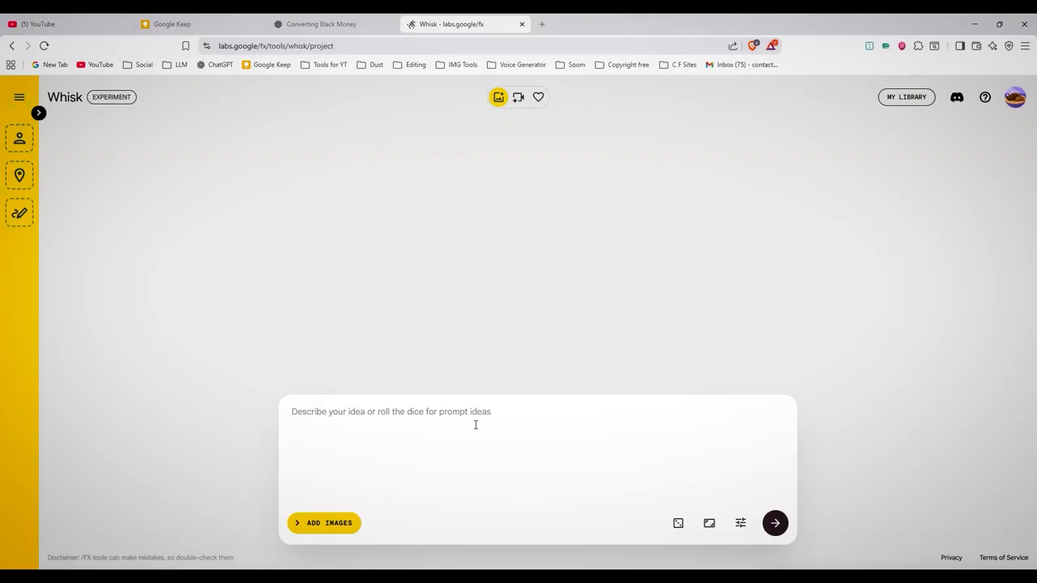
Generate images from the copied night-city prompt using the landscape 16:9 aspect ratio.
{"action": "key", "text": "ctrl+v"}
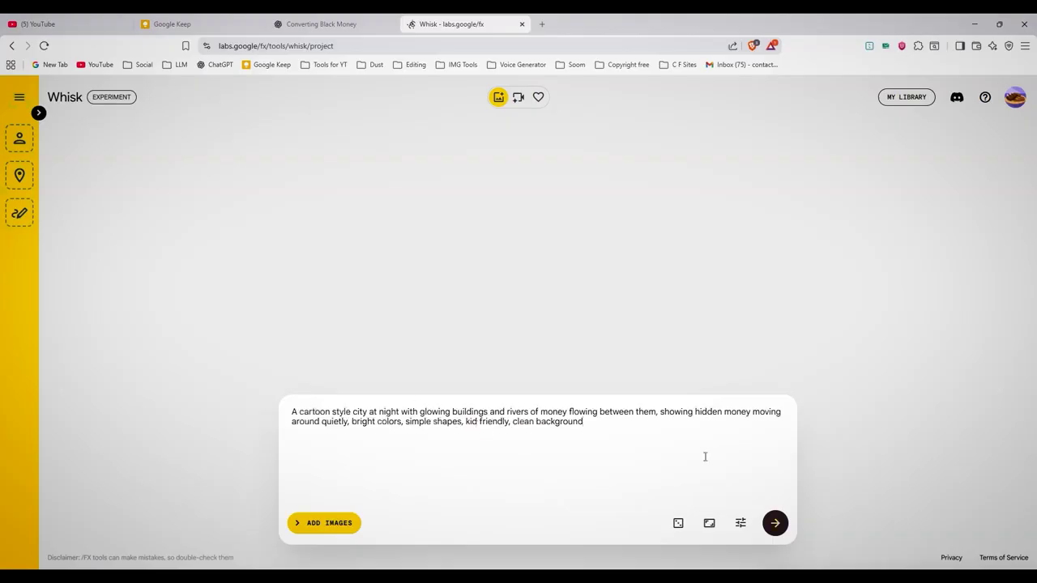
{"action": "left_click", "coordinate": [709, 524]}
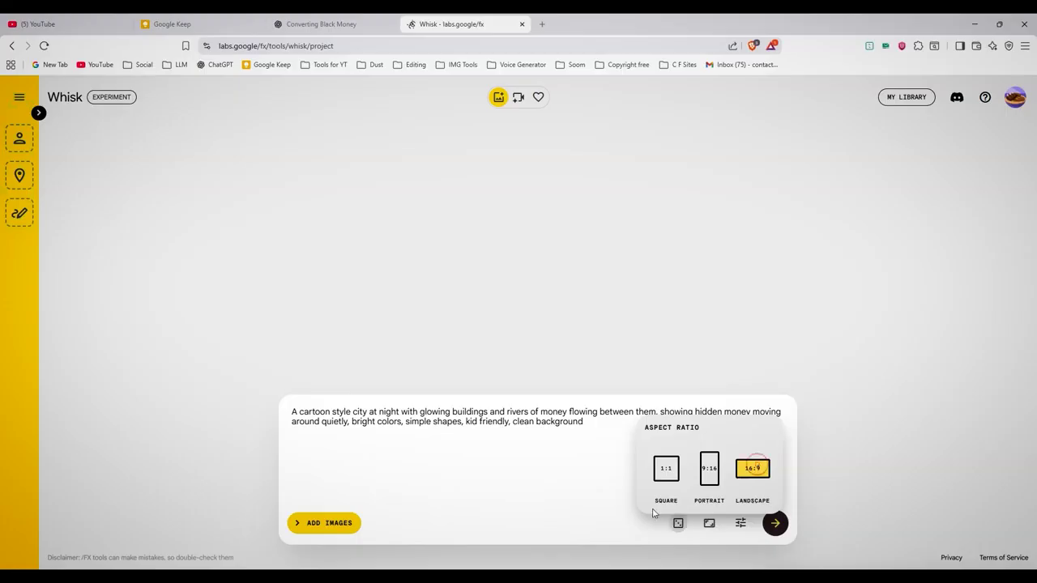
{"action": "left_click", "coordinate": [615, 498]}
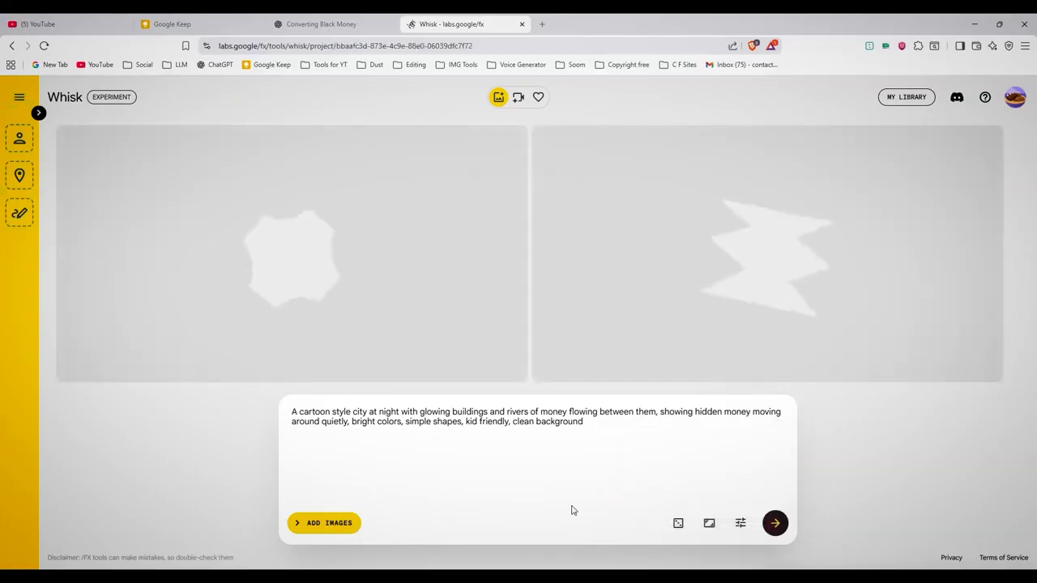
Copy the third image prompt, the confused businessman with a suitcase of cash, from ChatGPT and generate its images in Whisk.
{"action": "left_click", "coordinate": [315, 23]}
{"action": "left_click_drag", "start_coordinate": [497, 240], "coordinate": [497, 270]}
{"action": "key", "text": "ctrl+c"}
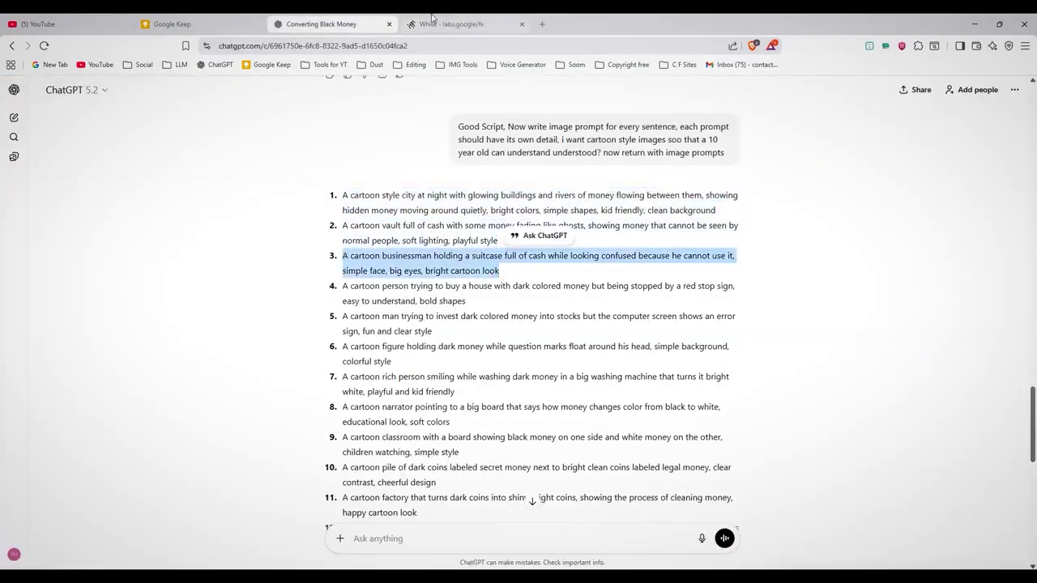
{"action": "left_click", "coordinate": [451, 23]}
{"action": "key", "text": "ctrl+a"}
{"action": "key", "text": "ctrl+v"}
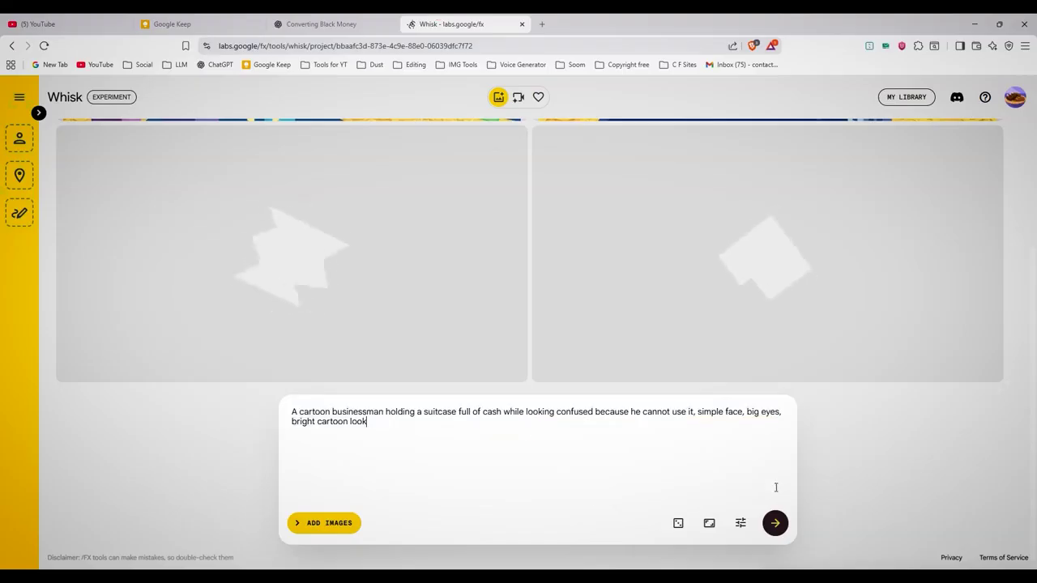
{"action": "left_click", "coordinate": [775, 523]}
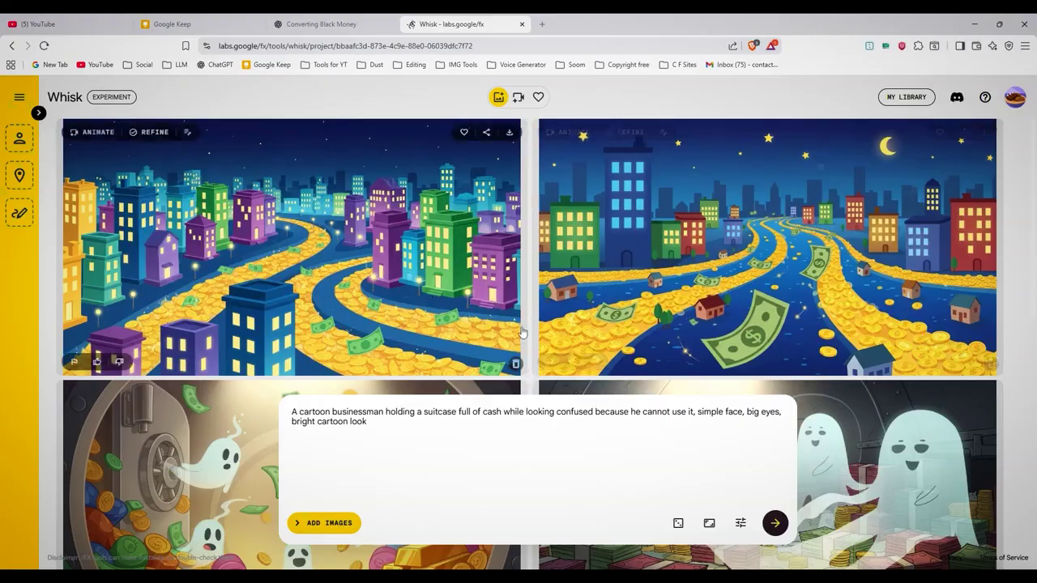
Look through the generated cartoon images for each prompt in the Whisk project.
{"action": "scroll", "coordinate": [528, 353], "scroll_direction": "down", "scroll_amount": 1}
{"action": "scroll", "coordinate": [529, 353], "scroll_direction": "down", "scroll_amount": 3}
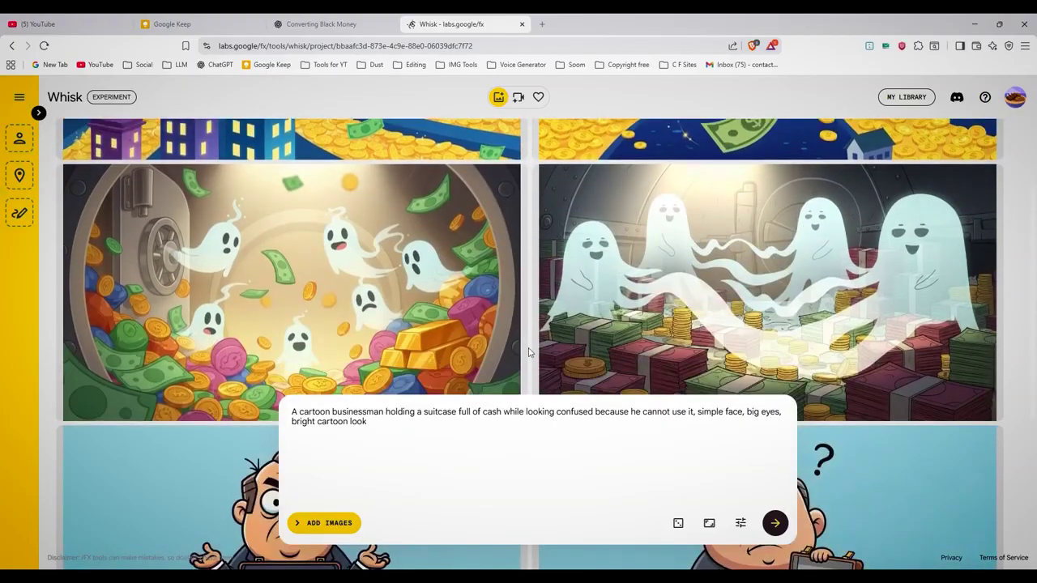
{"action": "scroll", "coordinate": [528, 353], "scroll_direction": "down", "scroll_amount": 4}
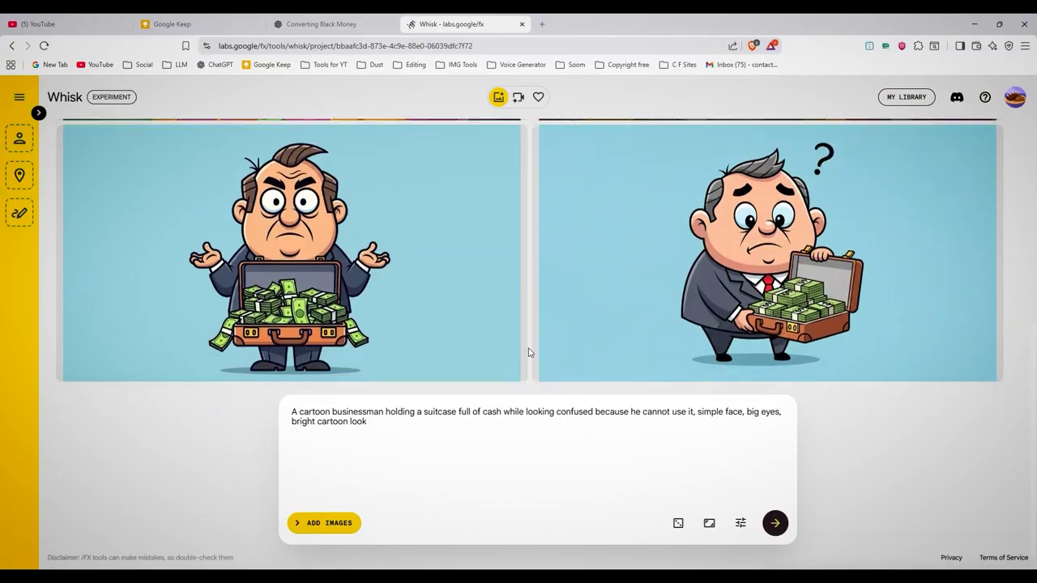
{"action": "scroll", "coordinate": [528, 352], "scroll_direction": "down", "scroll_amount": 3}
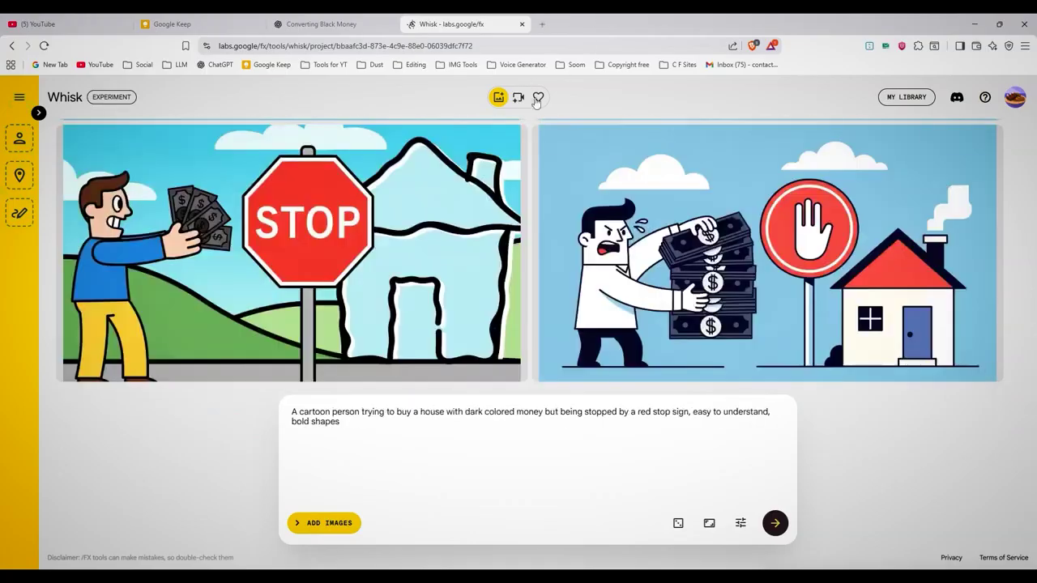
Search the web for "auto wisk" in a new tab and open the Auto Whisk (Multi-Version) extension page on the Chrome Web Store.
{"action": "left_click", "coordinate": [543, 25]}
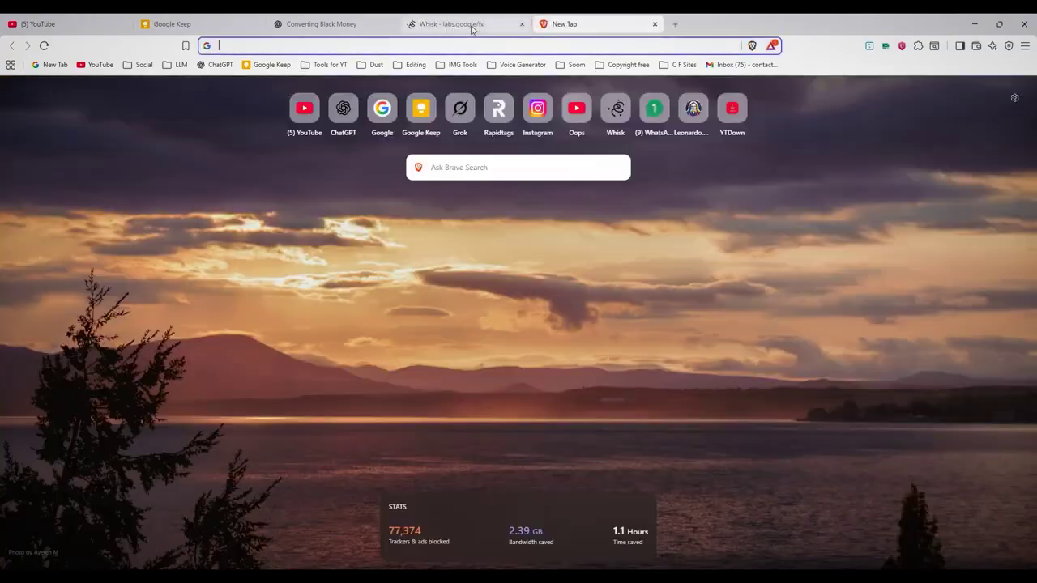
{"action": "type", "text": "auto wisk"}
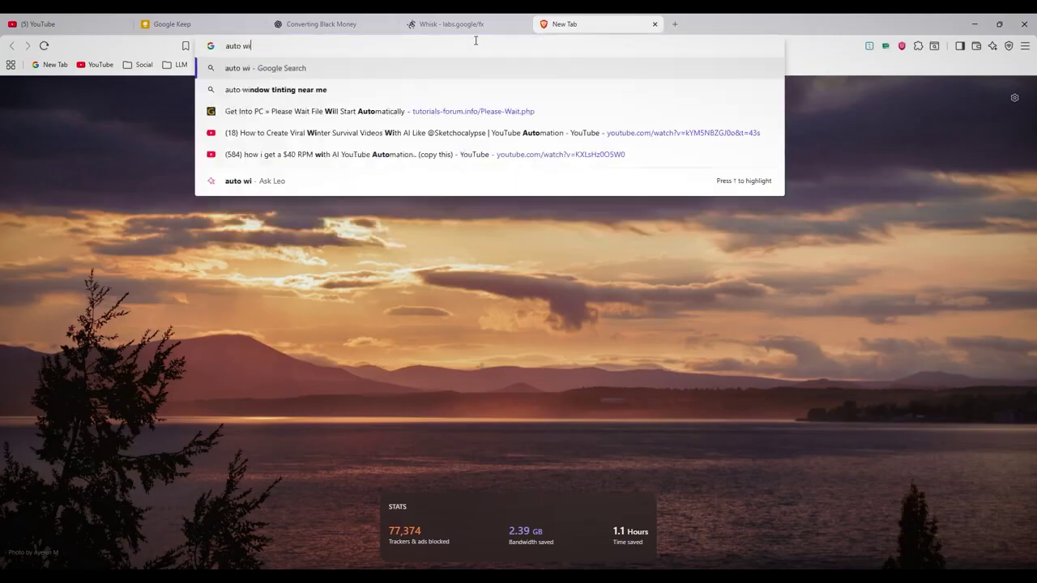
{"action": "key", "text": "Return"}
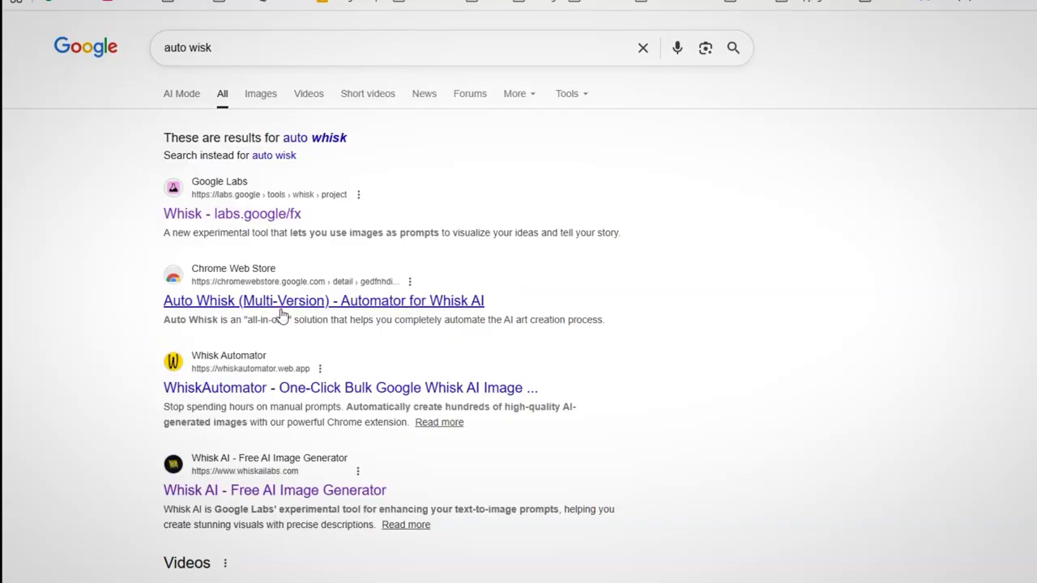
{"action": "left_click", "coordinate": [281, 308]}
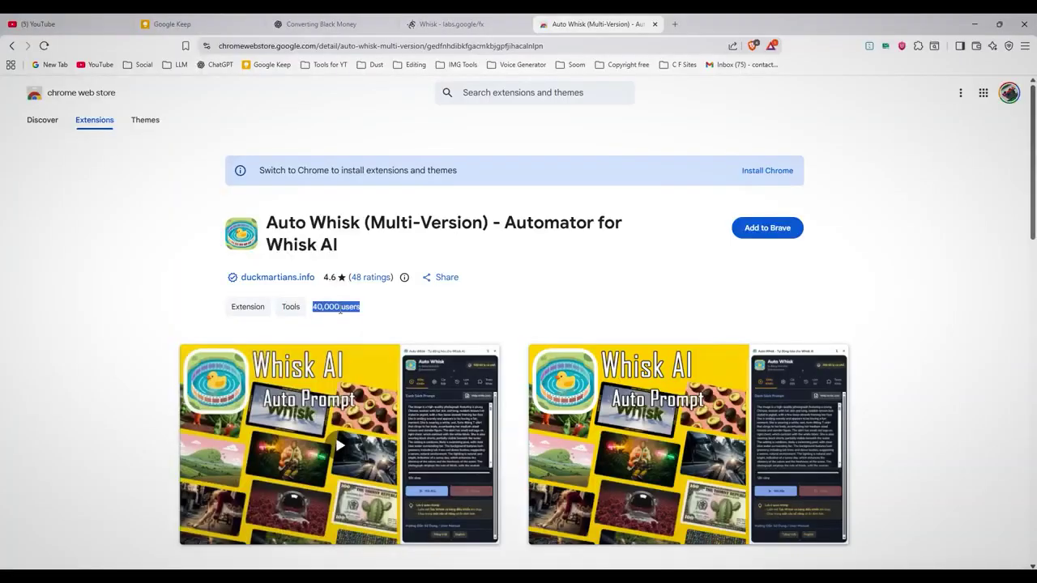
Add the Auto Whisk (Multi-Version) extension to Brave, pin it, and close the store page.
{"action": "left_click", "coordinate": [756, 230]}
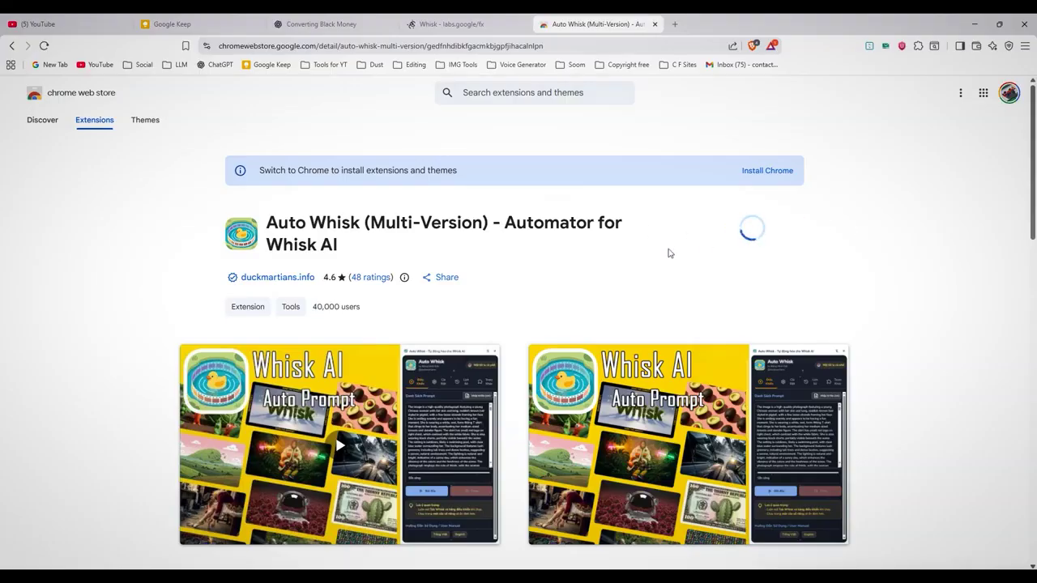
{"action": "left_click", "coordinate": [572, 207]}
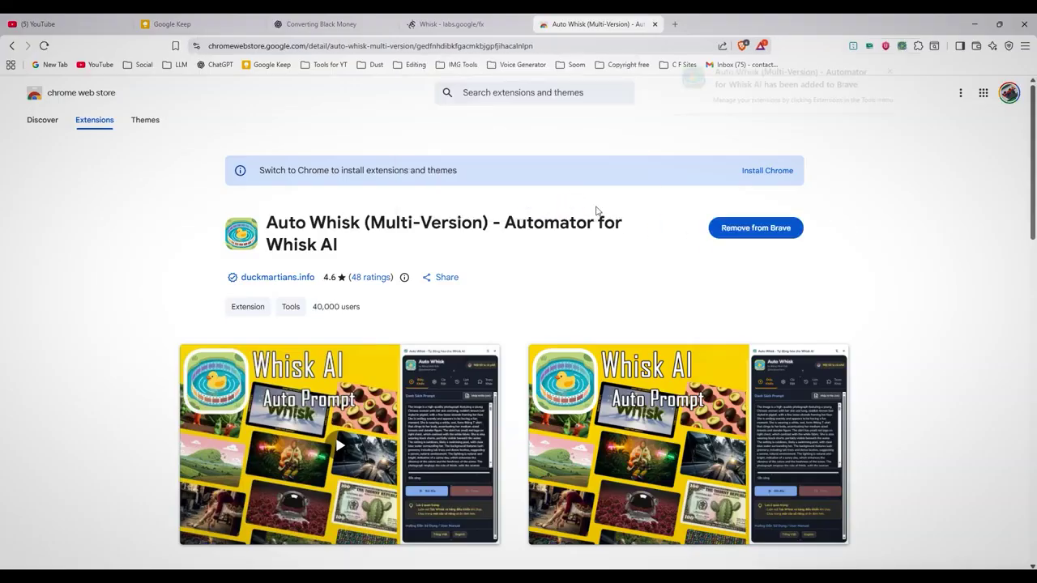
{"action": "left_click", "coordinate": [917, 46]}
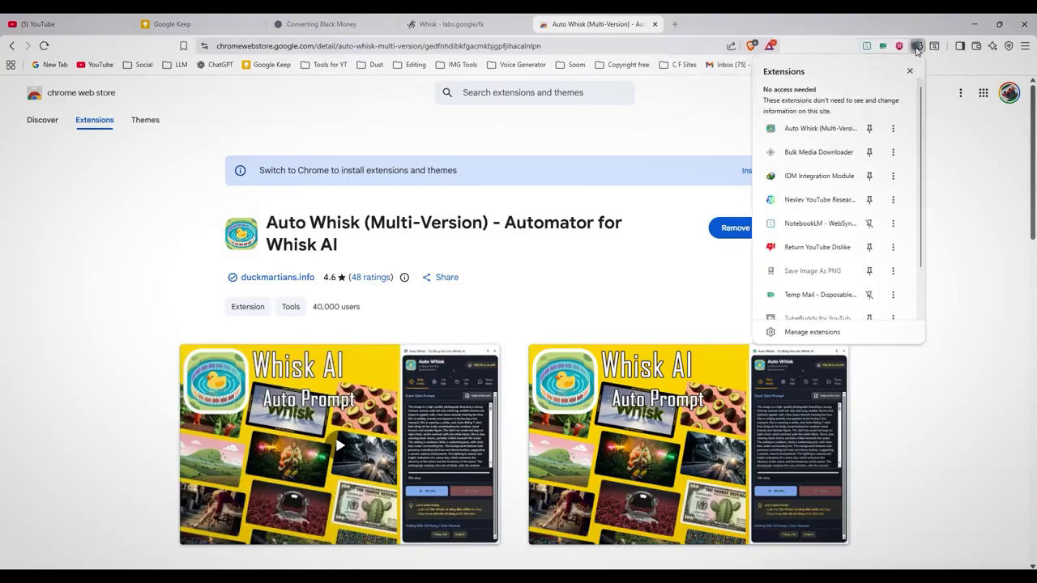
{"action": "left_click", "coordinate": [915, 18]}
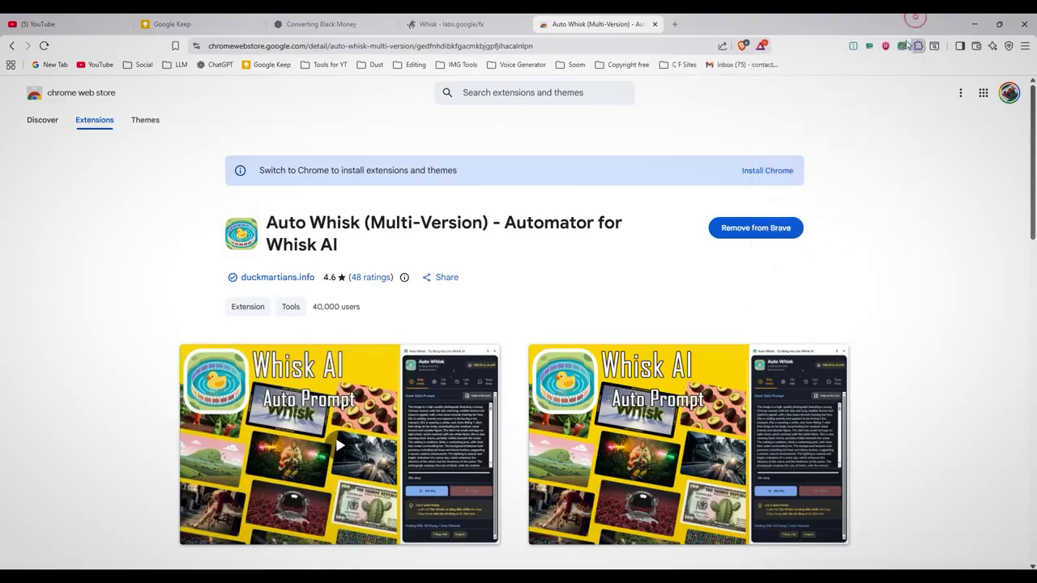
{"action": "left_click", "coordinate": [655, 26]}
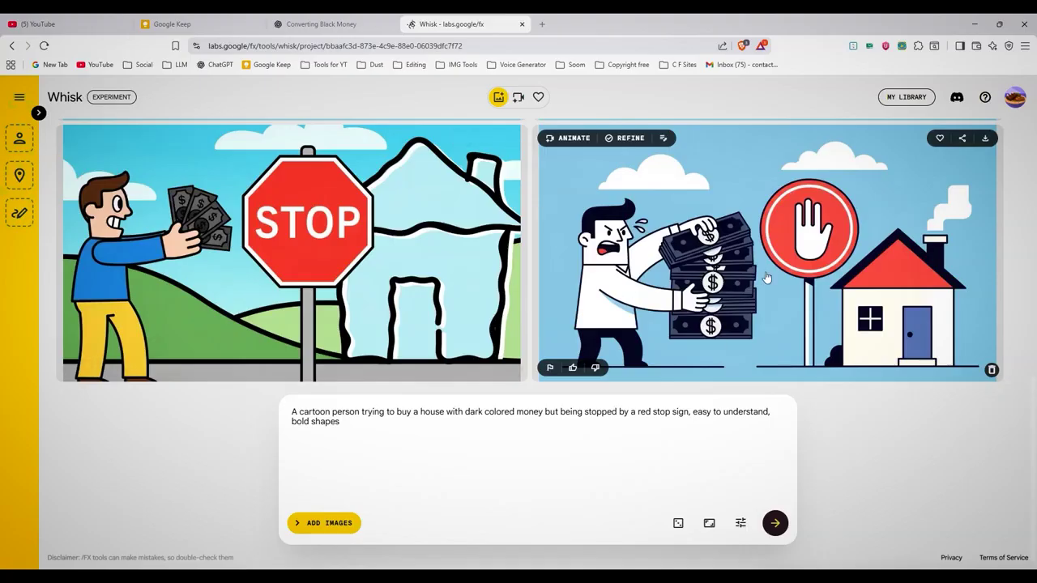
Open the Auto Whisk extension beside the Whisk project and set its language to English.
{"action": "left_click", "coordinate": [901, 47]}
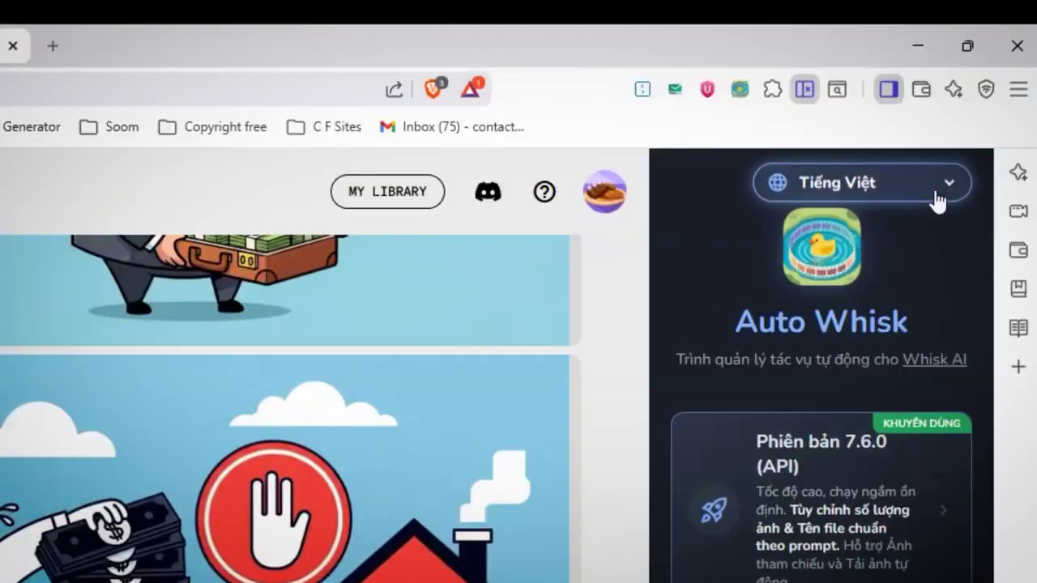
{"action": "left_click", "coordinate": [981, 95]}
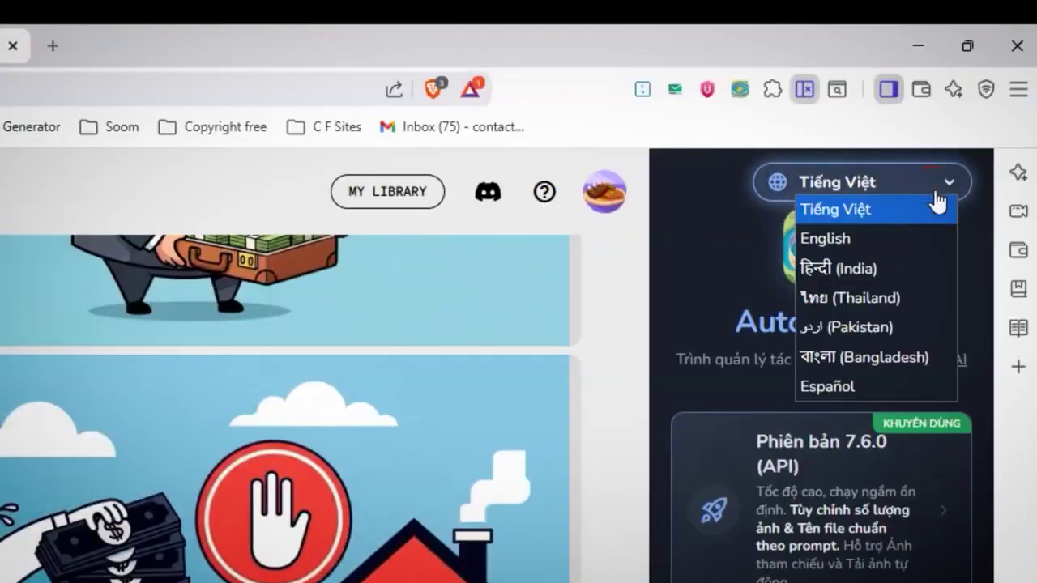
{"action": "left_click", "coordinate": [867, 238]}
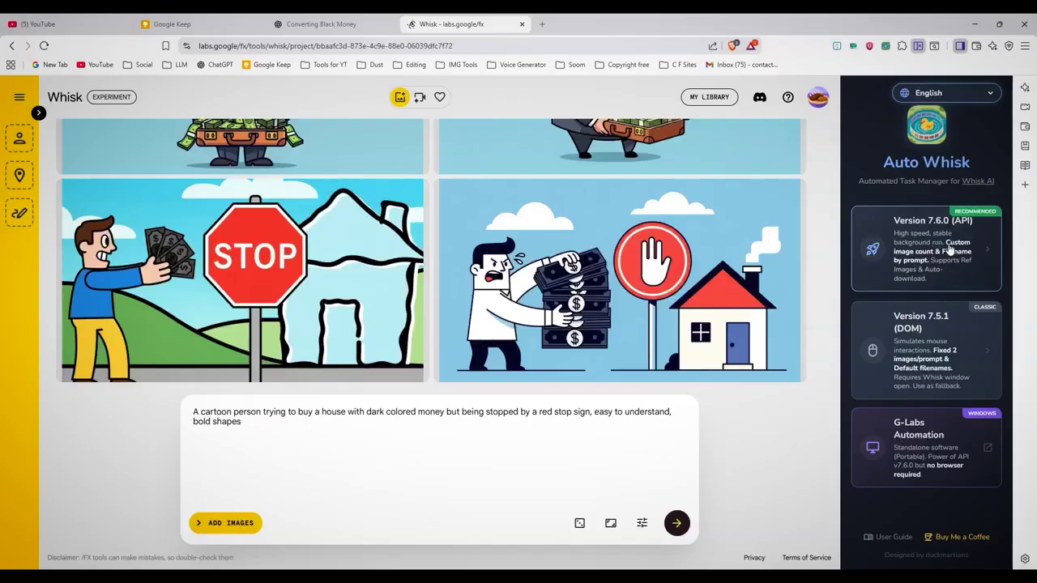
Open Auto Whisk's Version 7.5.1 (DOM) and clear all existing prompts from its prompt list.
{"action": "left_click", "coordinate": [958, 245]}
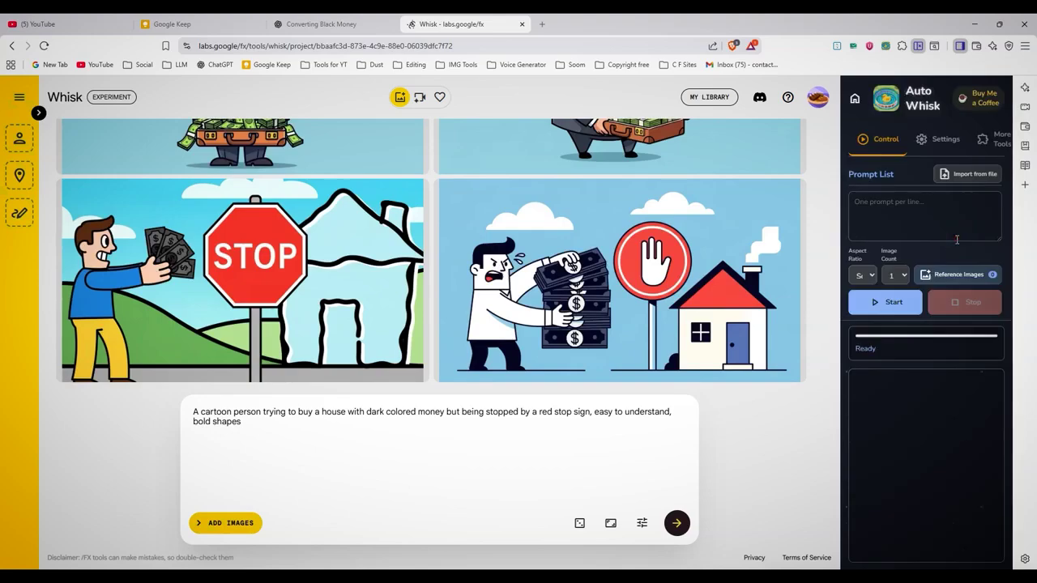
{"action": "left_click", "coordinate": [878, 302]}
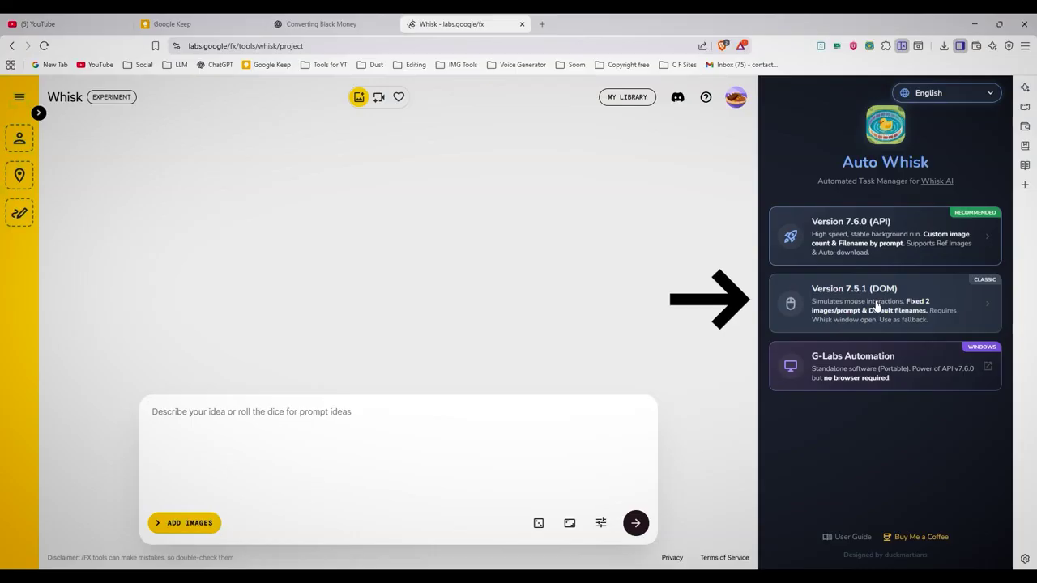
{"action": "left_click", "coordinate": [876, 305]}
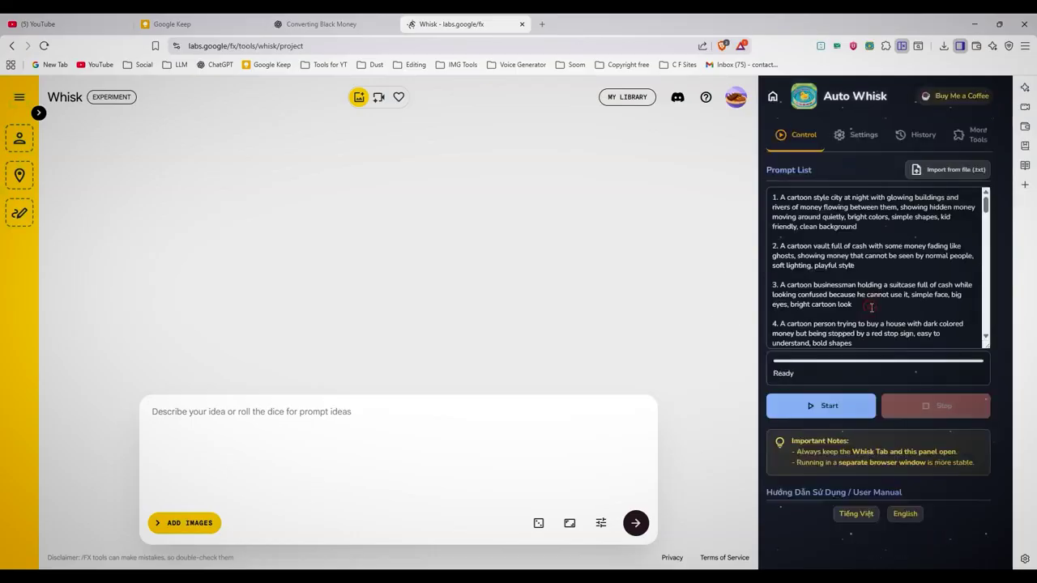
{"action": "left_click", "coordinate": [862, 302]}
{"action": "key", "text": "ctrl+a"}
{"action": "key", "text": "Delete"}
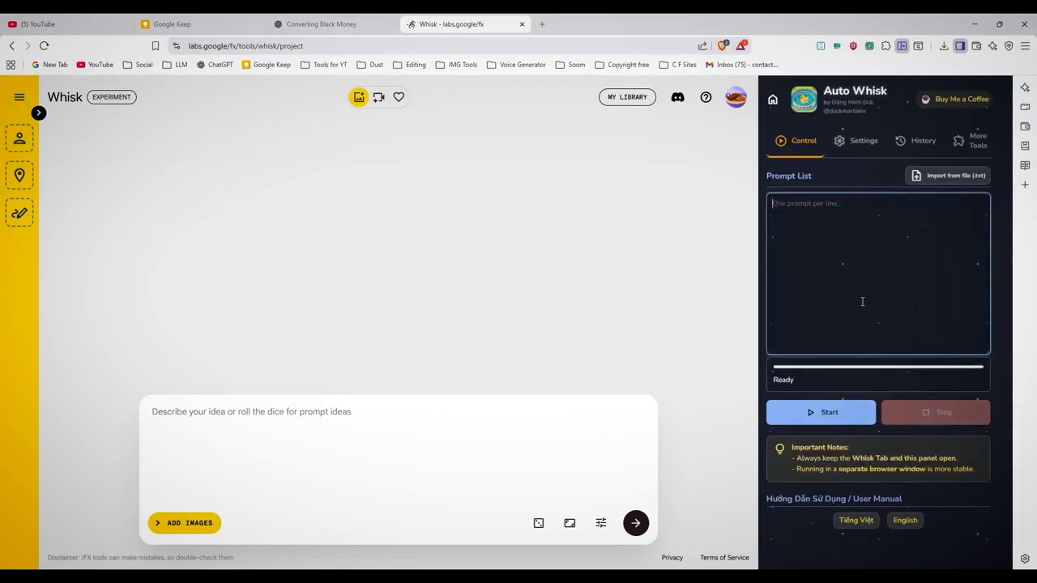
Copy the complete list of 43 image prompts from ChatGPT and paste it into the Auto Whisk prompt list.
{"action": "left_click", "coordinate": [333, 23]}
{"action": "scroll", "coordinate": [412, 285], "scroll_direction": "down", "scroll_amount": 2}
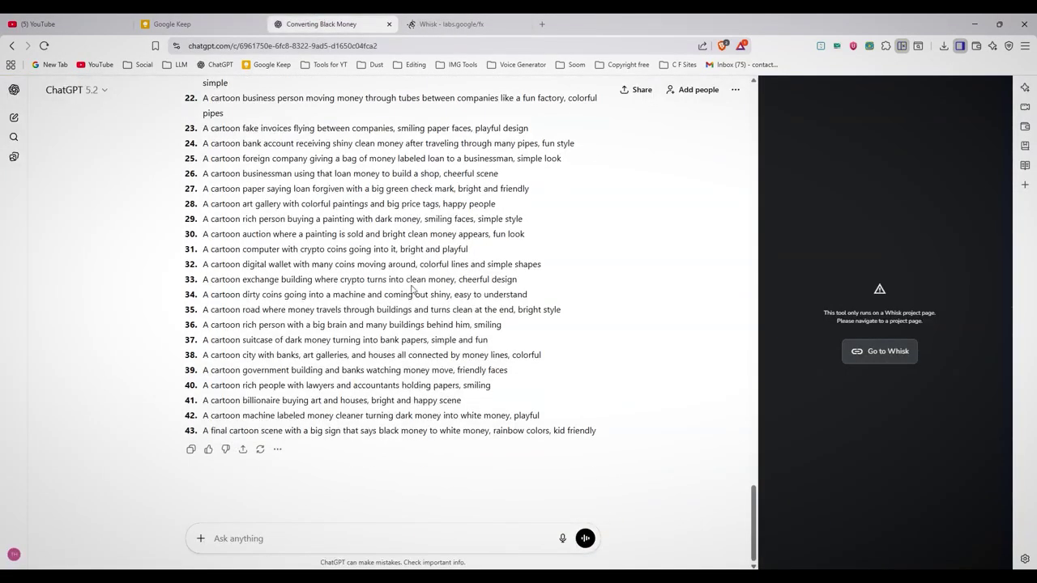
{"action": "left_click", "coordinate": [190, 448]}
{"action": "left_click", "coordinate": [432, 20]}
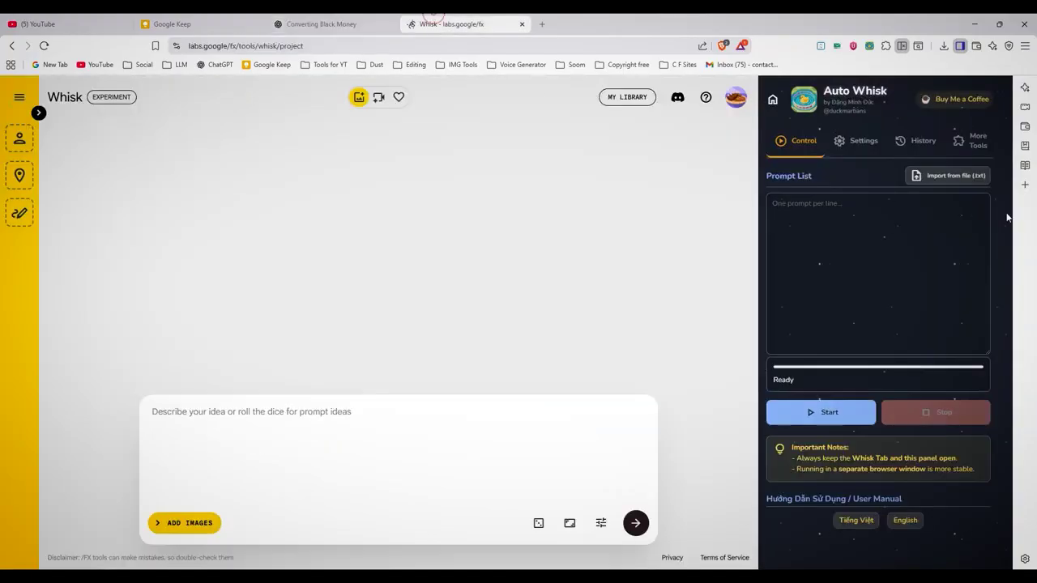
{"action": "left_click", "coordinate": [882, 220]}
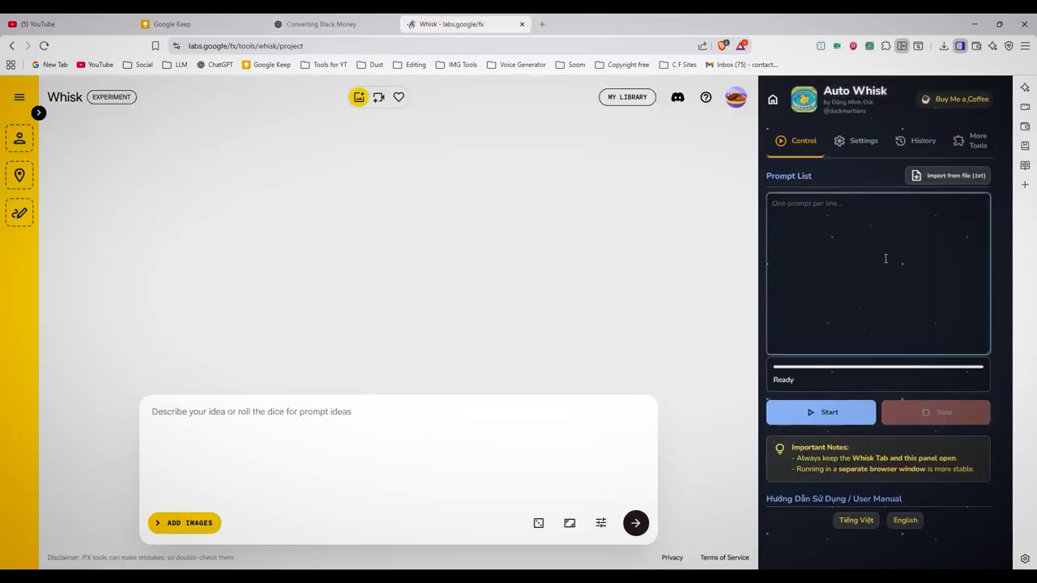
{"action": "key", "text": "ctrl+v"}
{"action": "scroll", "coordinate": [908, 291], "scroll_direction": "up", "scroll_amount": 15}
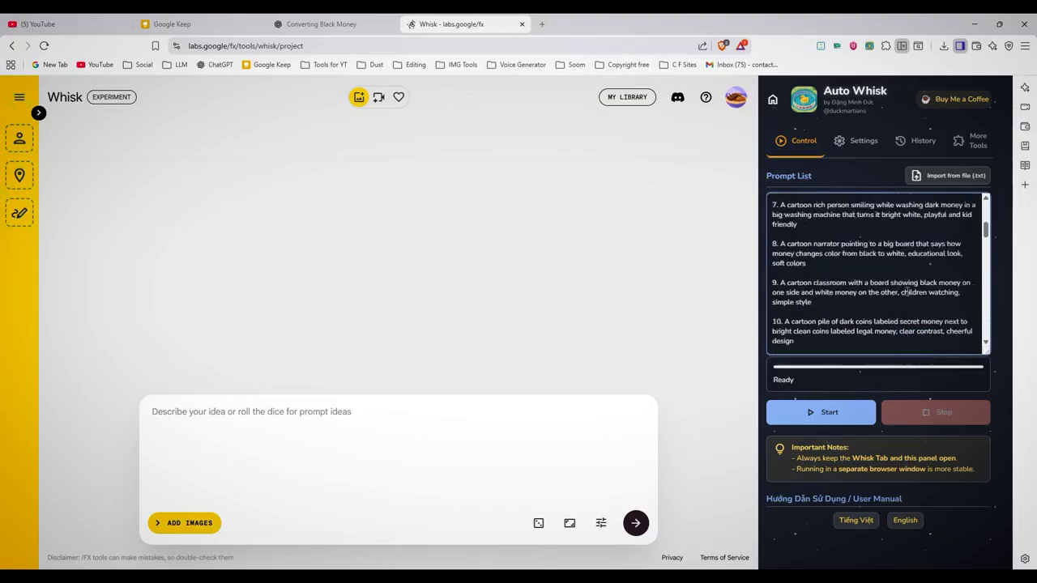
Try removing the number in front of the third prompt, the confused businessman, and undo the deletion.
{"action": "left_click_drag", "start_coordinate": [821, 242], "coordinate": [813, 273]}
{"action": "left_click", "coordinate": [828, 282]}
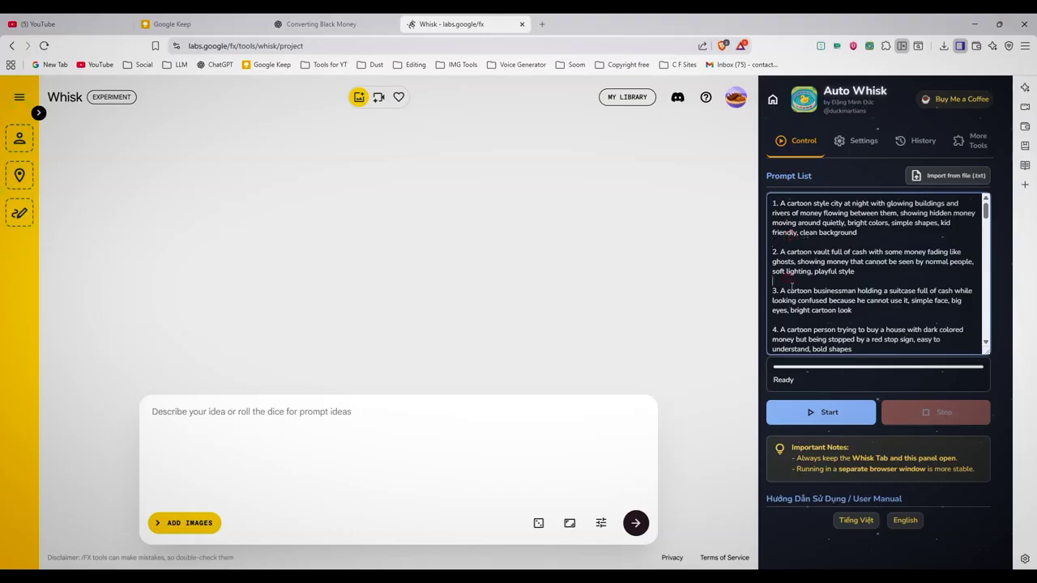
{"action": "left_click_drag", "start_coordinate": [792, 284], "coordinate": [797, 301]}
{"action": "left_click", "coordinate": [793, 278]}
{"action": "key", "text": "BackSpace"}
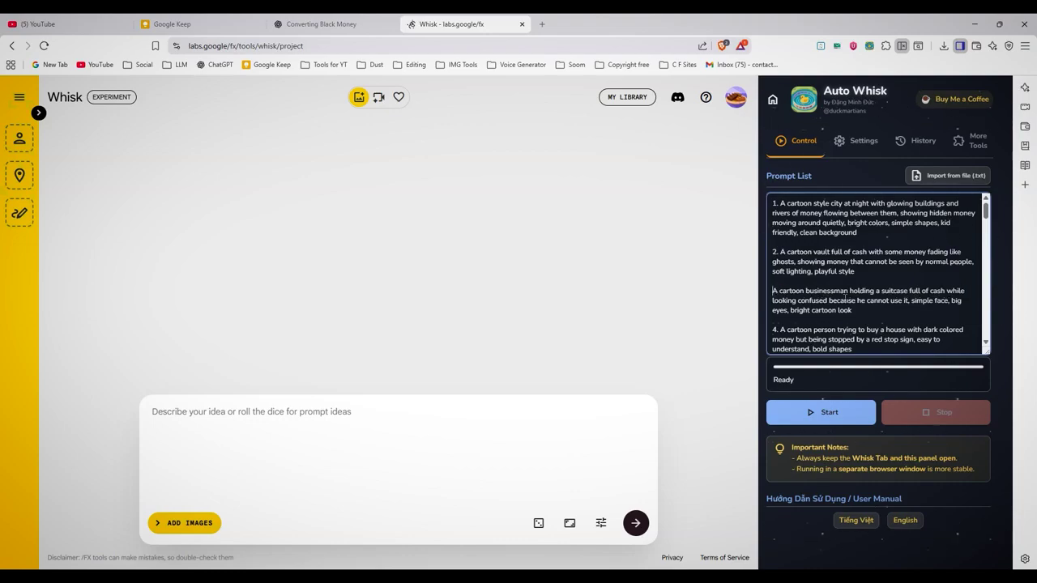
{"action": "key", "text": "ctrl+z"}
Check through the pasted prompts, run them as a batch on the current Whisk project, and stop the batch partway.
{"action": "scroll", "coordinate": [836, 301], "scroll_direction": "down", "scroll_amount": 17}
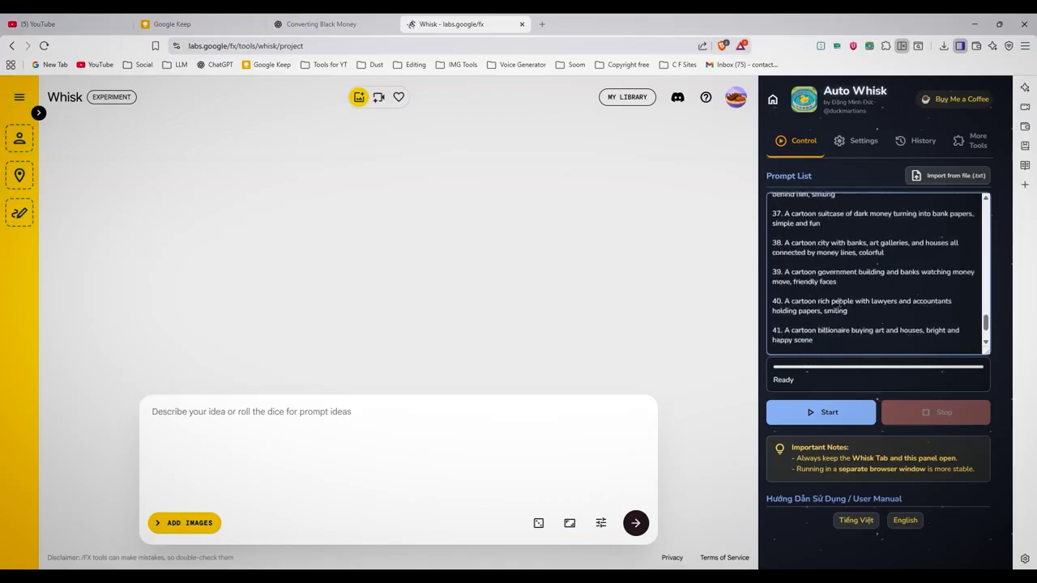
{"action": "scroll", "coordinate": [838, 302], "scroll_direction": "up", "scroll_amount": 18}
{"action": "scroll", "coordinate": [839, 303], "scroll_direction": "up", "scroll_amount": 2}
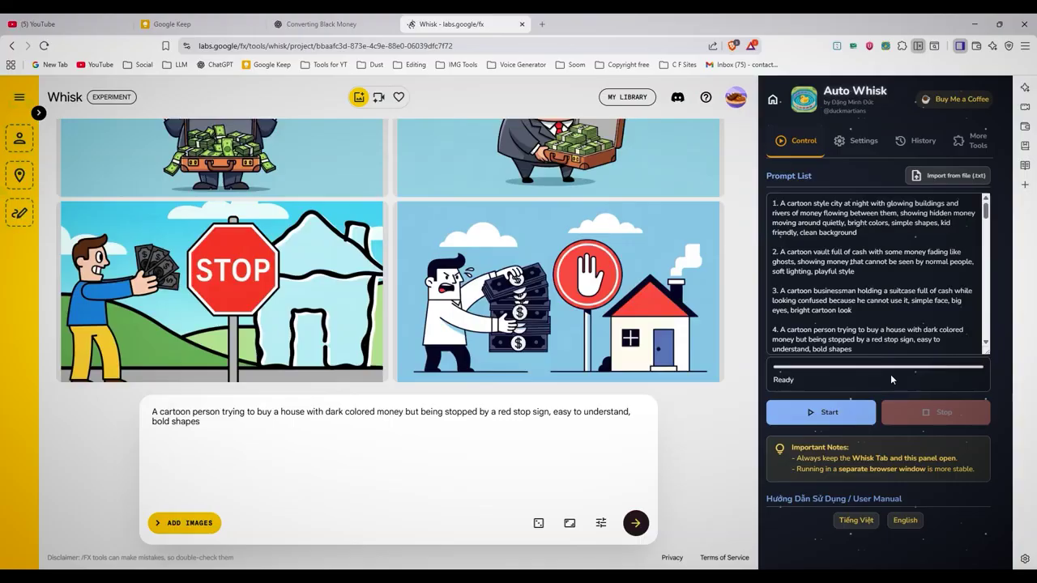
{"action": "left_click", "coordinate": [808, 413]}
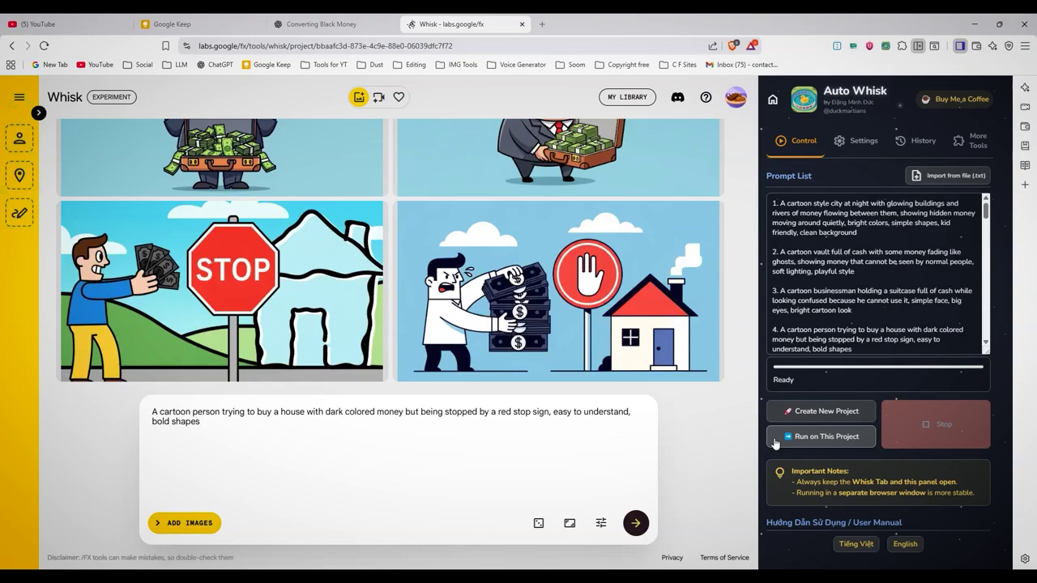
{"action": "left_click", "coordinate": [824, 437]}
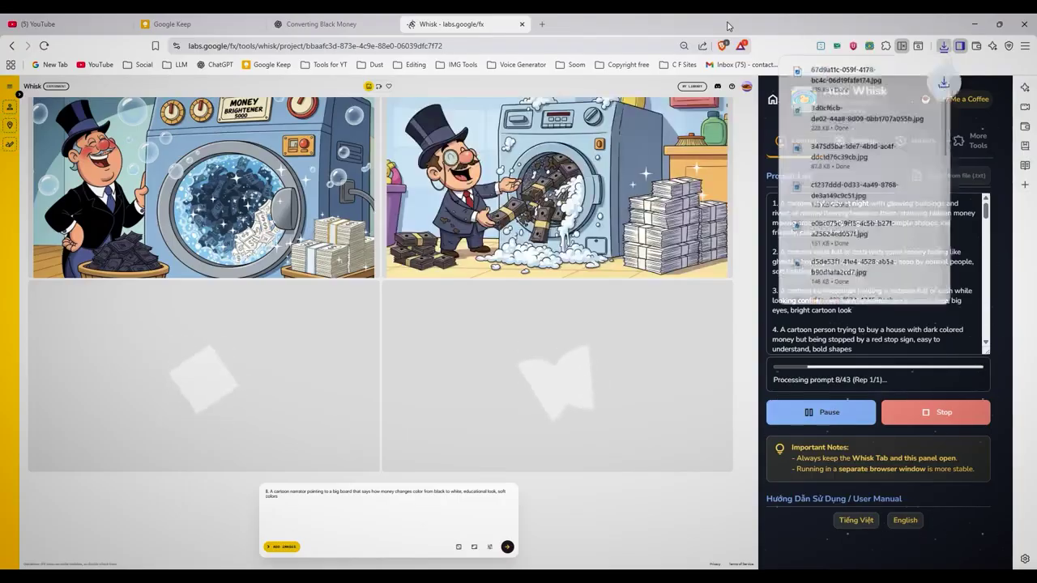
{"action": "left_click", "coordinate": [944, 413]}
Select today's 22 generated images in the Downloads folder and import them into the media of the CapCut project 0110.
{"action": "key", "text": "alt+Tab"}
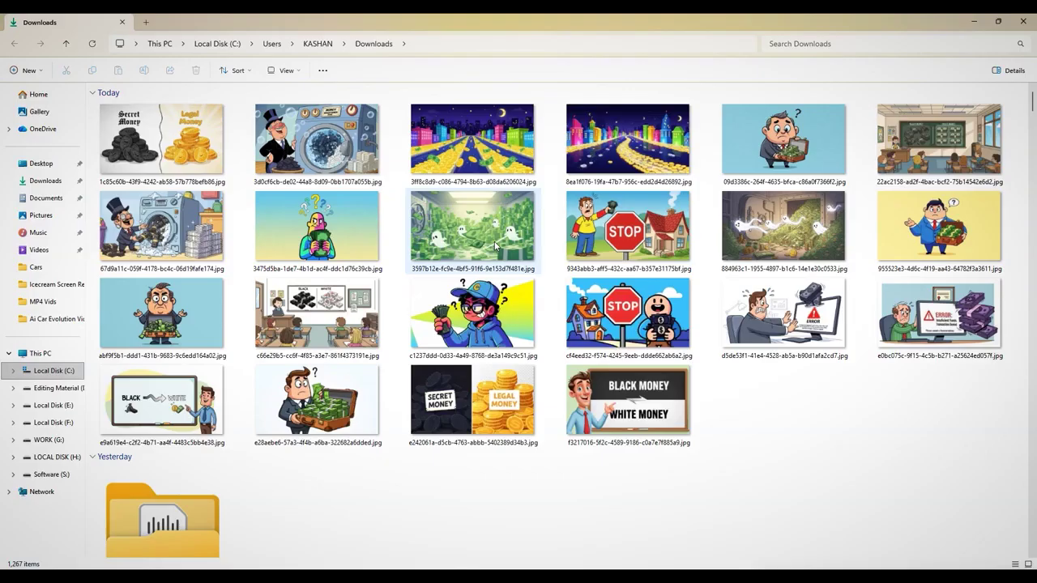
{"action": "left_click_drag", "start_coordinate": [94, 387], "coordinate": [962, 104]}
{"action": "key", "text": "alt+Tab"}
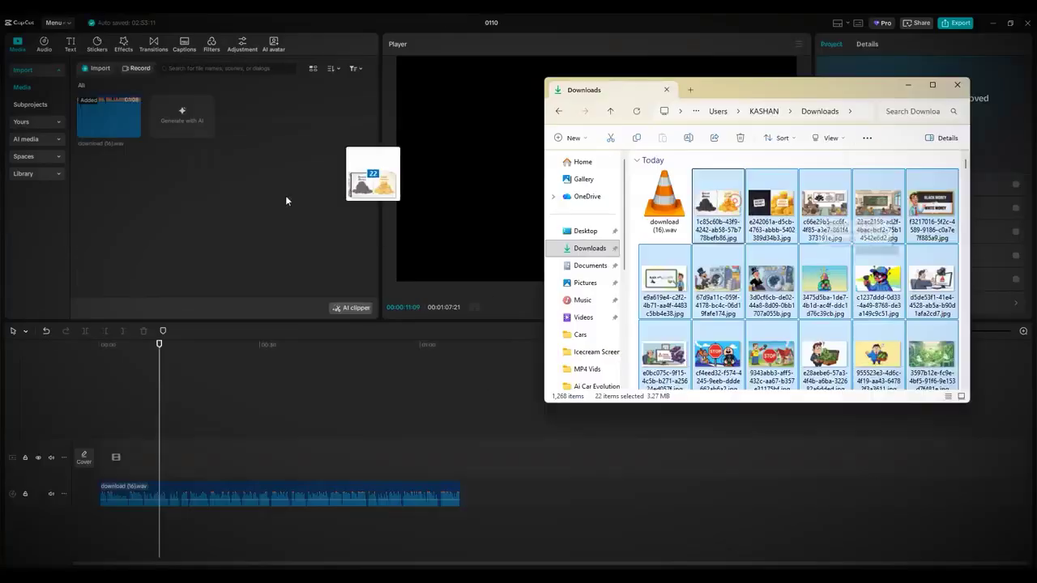
{"action": "left_click_drag", "start_coordinate": [287, 199], "coordinate": [200, 198]}
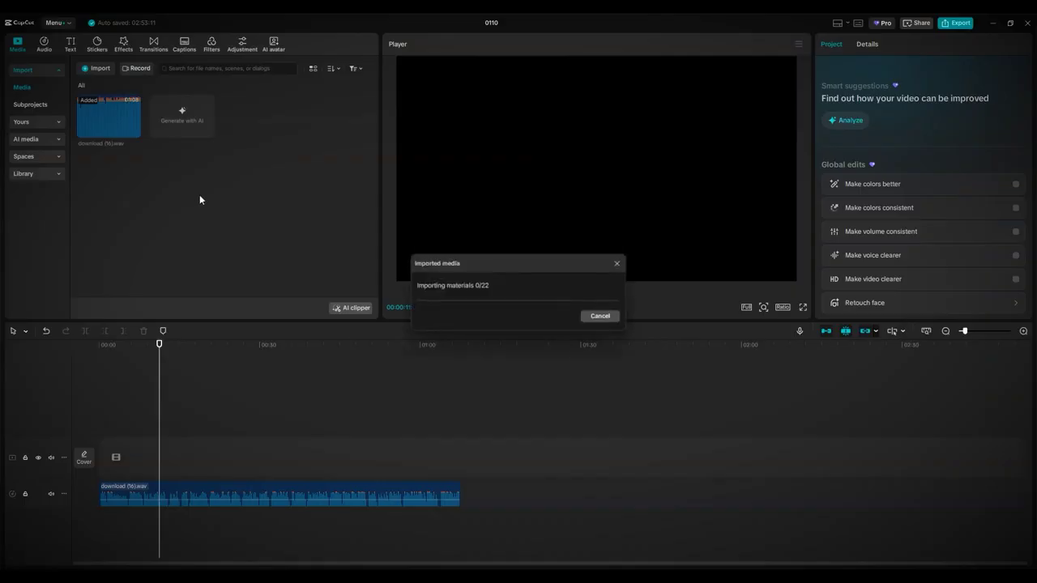
Place ten images in prompt order on the main track above the voiceover, from the night city to the secret-versus-legal money coins.
{"action": "scroll", "coordinate": [243, 243], "scroll_direction": "up", "scroll_amount": 3}
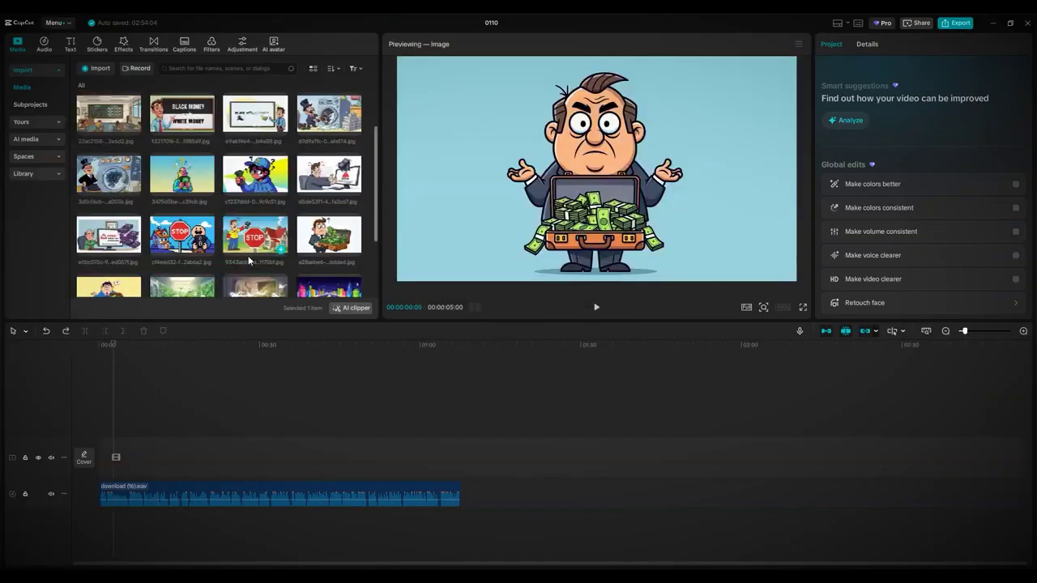
{"action": "scroll", "coordinate": [250, 261], "scroll_direction": "down", "scroll_amount": 5}
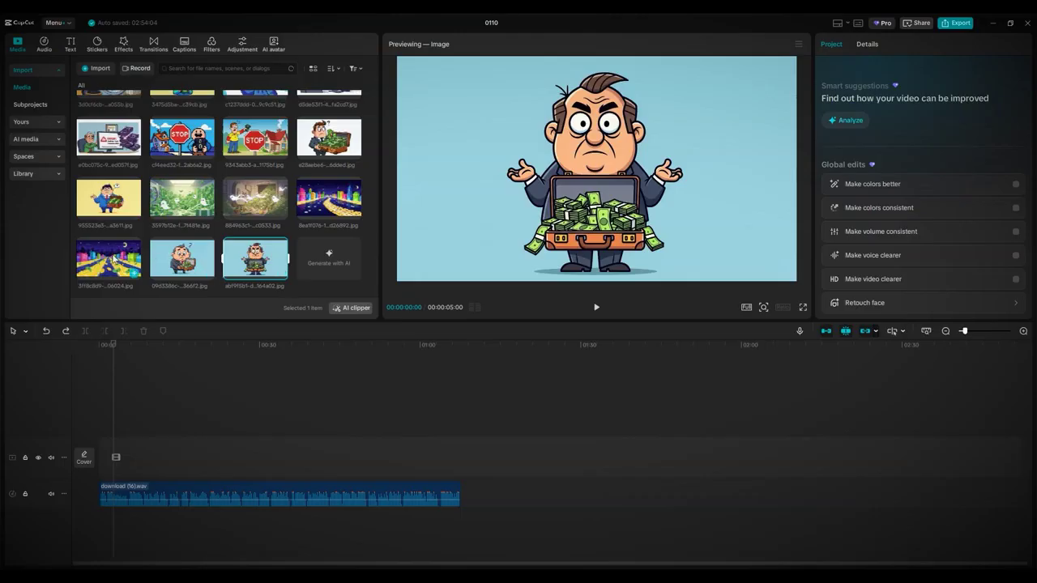
{"action": "left_click_drag", "start_coordinate": [328, 198], "coordinate": [114, 457]}
{"action": "left_click_drag", "start_coordinate": [255, 198], "coordinate": [237, 446]}
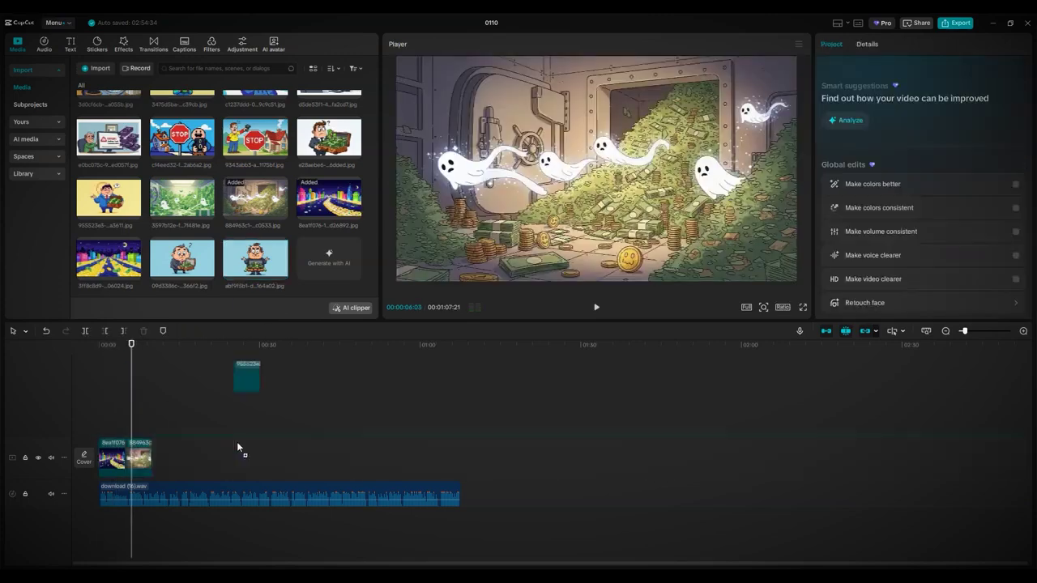
{"action": "left_click_drag", "start_coordinate": [108, 198], "coordinate": [162, 453]}
{"action": "left_click_drag", "start_coordinate": [255, 138], "coordinate": [190, 454]}
{"action": "left_click_drag", "start_coordinate": [109, 138], "coordinate": [219, 454]}
{"action": "scroll", "coordinate": [219, 195], "scroll_direction": "up", "scroll_amount": 3}
{"action": "left_click_drag", "start_coordinate": [255, 236], "coordinate": [247, 454]}
{"action": "left_click_drag", "start_coordinate": [108, 237], "coordinate": [275, 453]}
{"action": "left_click_drag", "start_coordinate": [255, 176], "coordinate": [312, 453]}
{"action": "left_click_drag", "start_coordinate": [328, 116], "coordinate": [340, 453]}
{"action": "left_click_drag", "start_coordinate": [182, 116], "coordinate": [365, 454]}
Trim the end of the voiceover to match the last image and return the playhead to the start.
{"action": "left_click_drag", "start_coordinate": [459, 494], "coordinate": [366, 494]}
{"action": "left_click", "coordinate": [215, 425]}
{"action": "key", "text": "Home"}
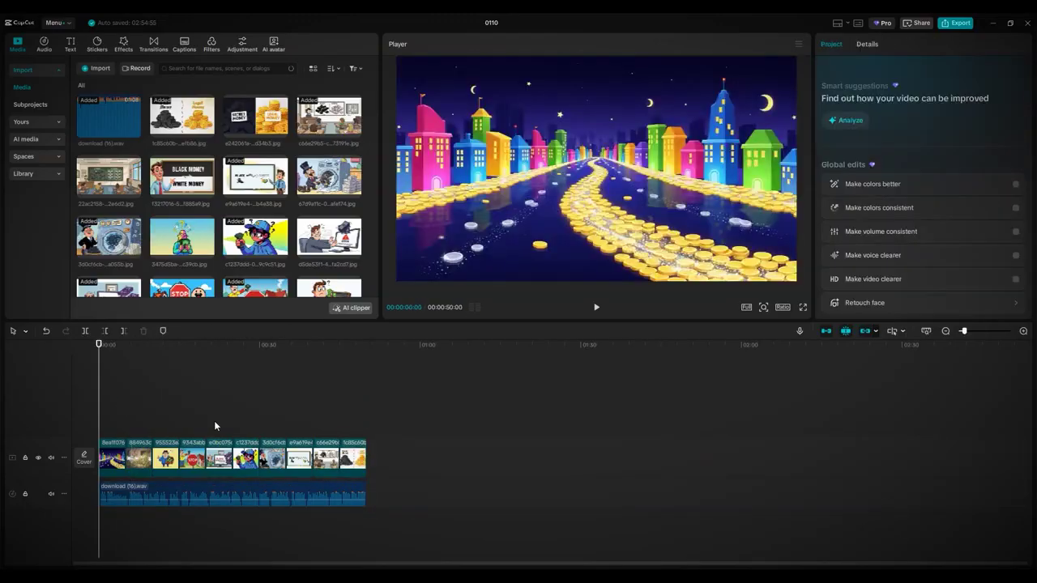
Apply Combo animations to the image clips, including the ghost vault, and play back the timeline to preview them.
{"action": "left_click", "coordinate": [136, 458]}
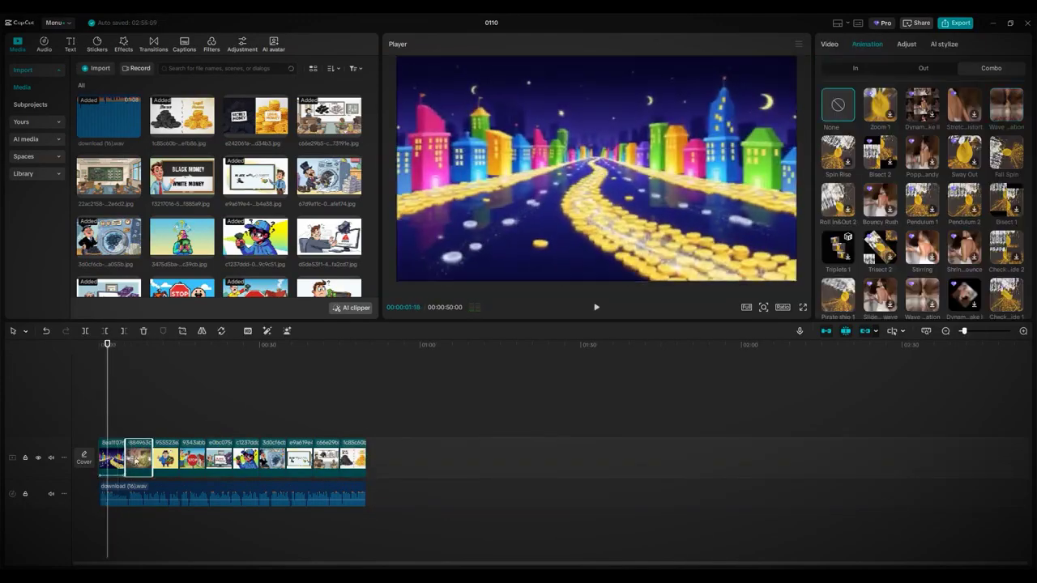
{"action": "left_click", "coordinate": [1008, 300]}
{"action": "scroll", "coordinate": [1011, 243], "scroll_direction": "down", "scroll_amount": 2}
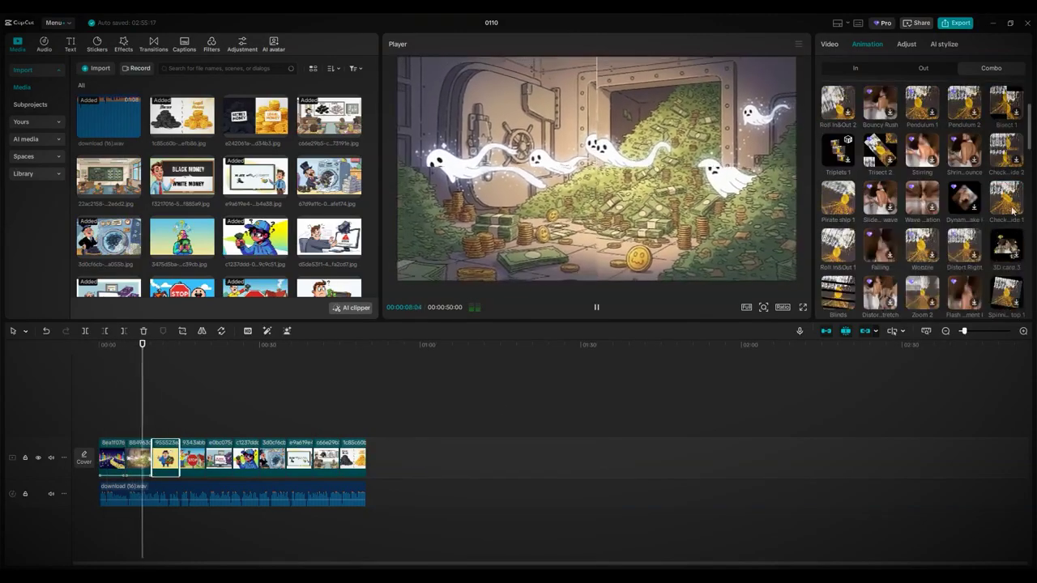
{"action": "left_click", "coordinate": [105, 422]}
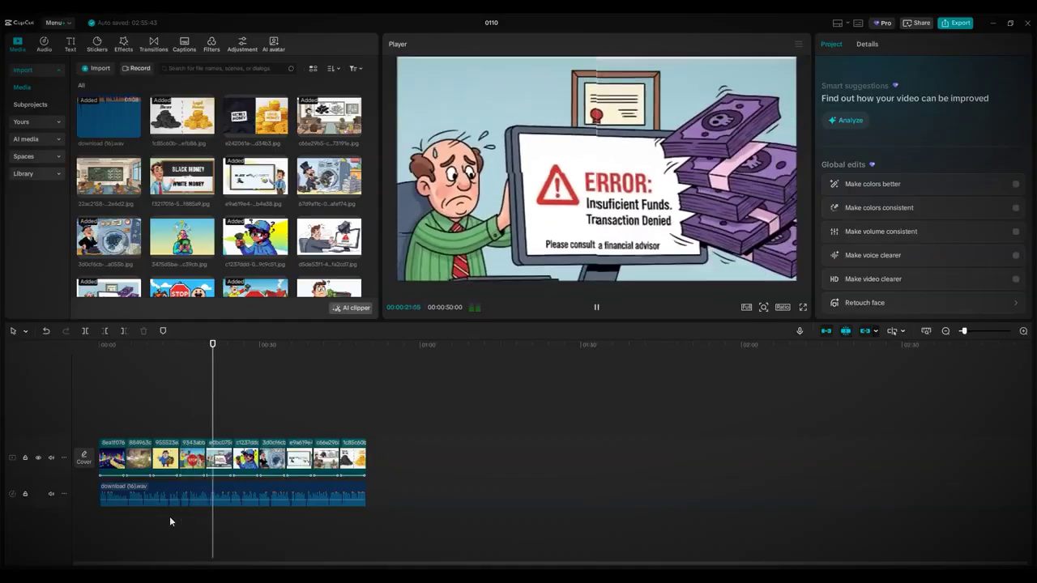
{"action": "key", "text": "space"}
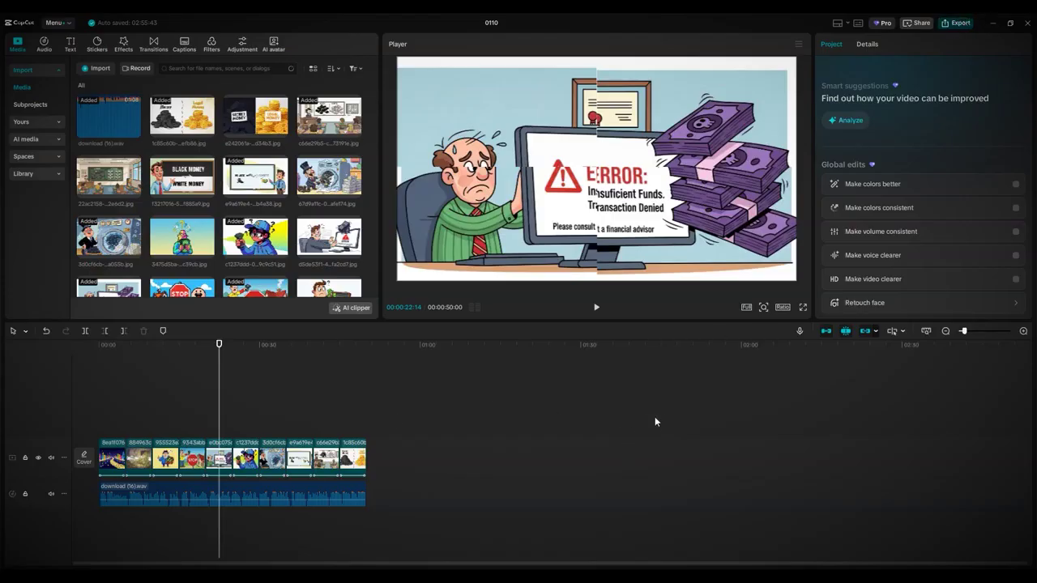
Start exporting the video, name the file "bulk", and open the resolution choices.
{"action": "key", "text": "ctrl+e"}
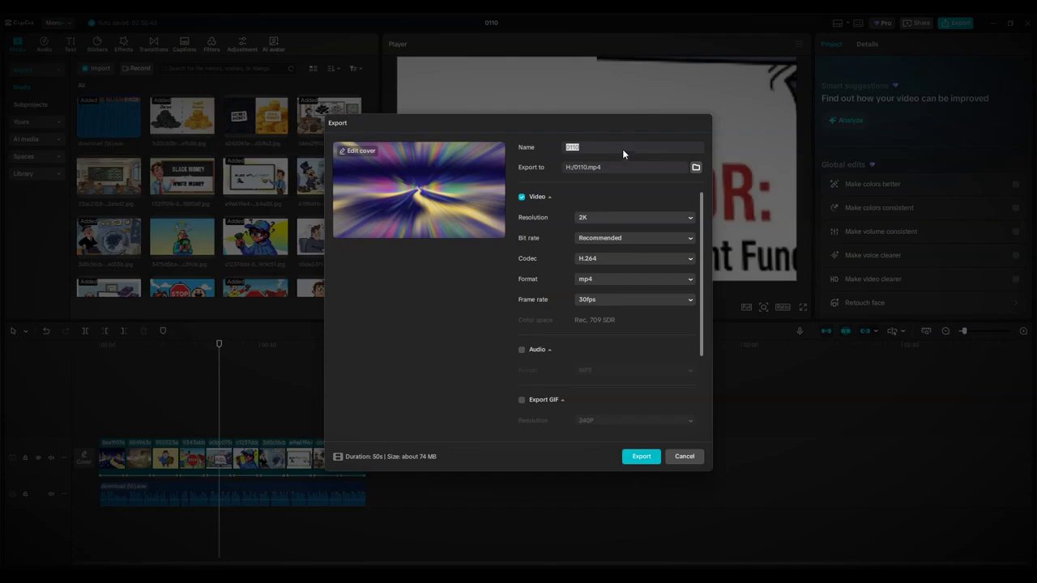
{"action": "type", "text": "bulk"}
{"action": "left_click", "coordinate": [666, 218]}
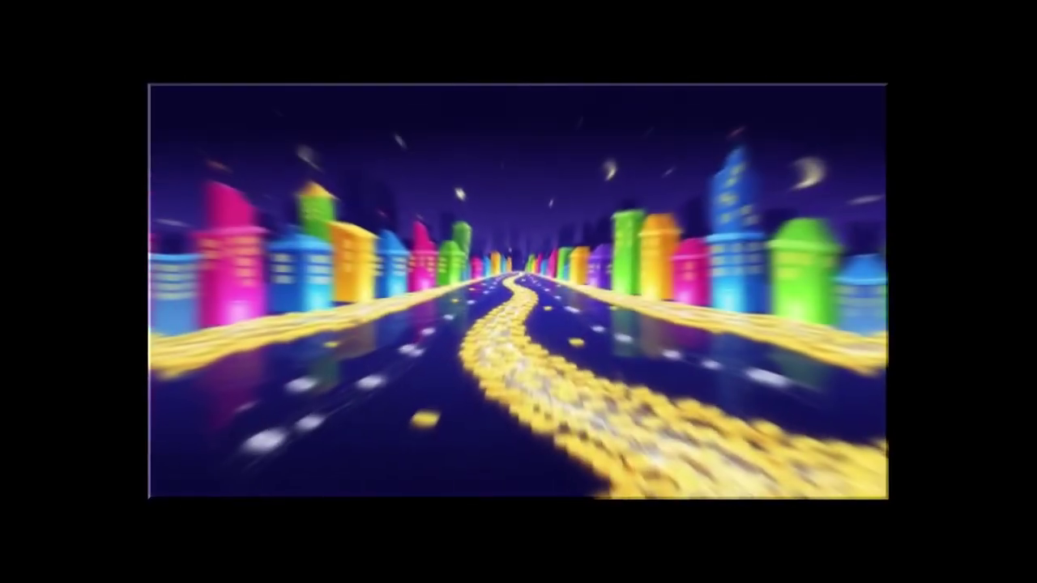